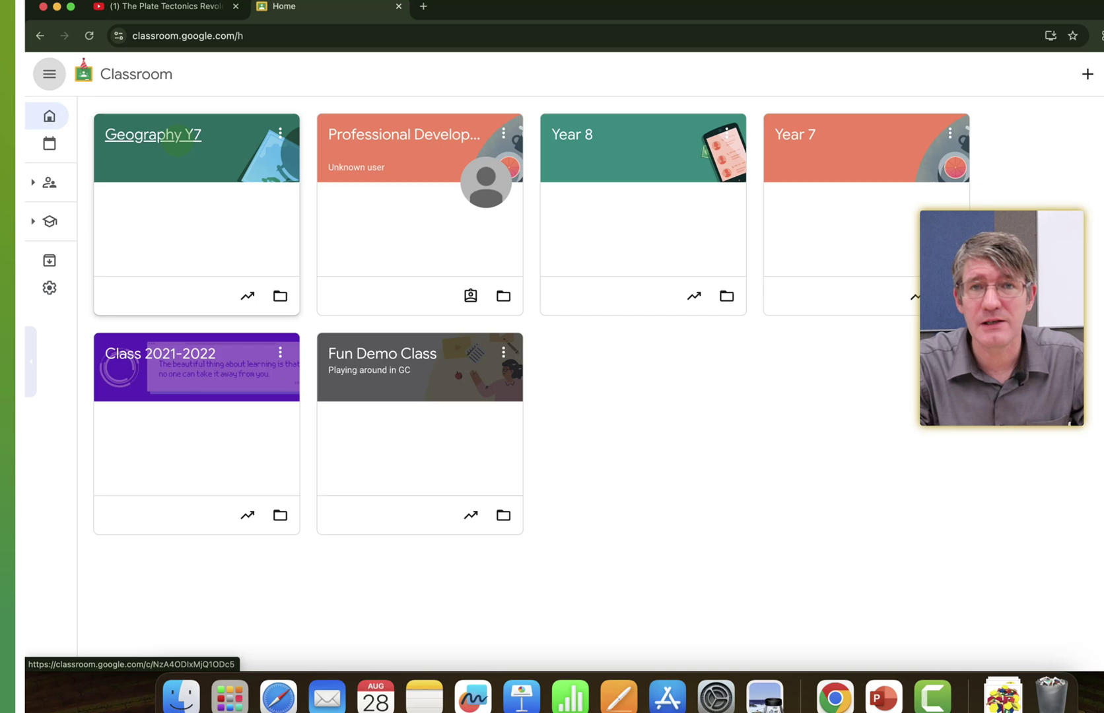
Open the Geography Demo Class and show its Classwork page with Topic 1: Our Planet Earth
left_click(177, 109)
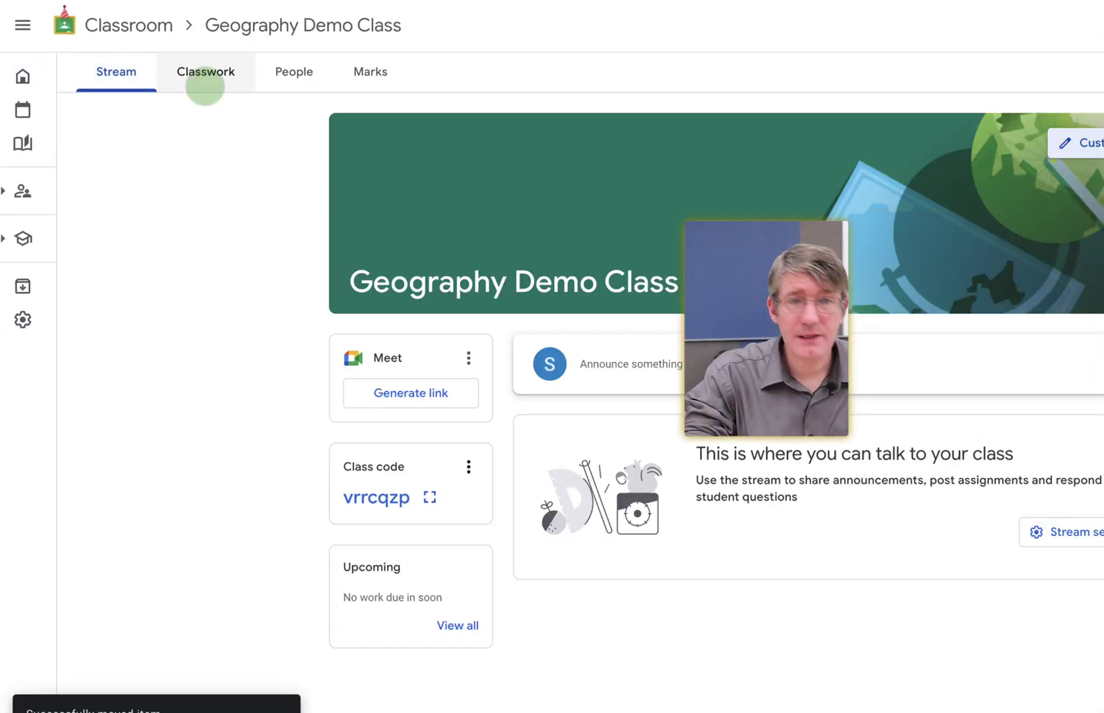
left_click(206, 72)
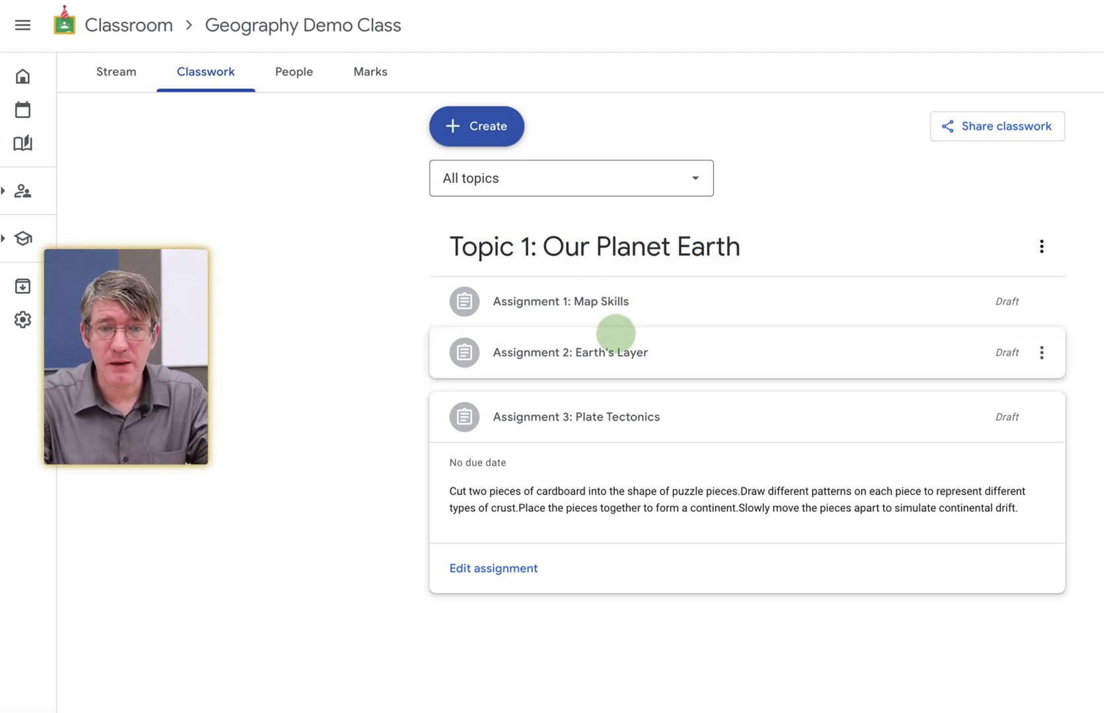
left_click(624, 354)
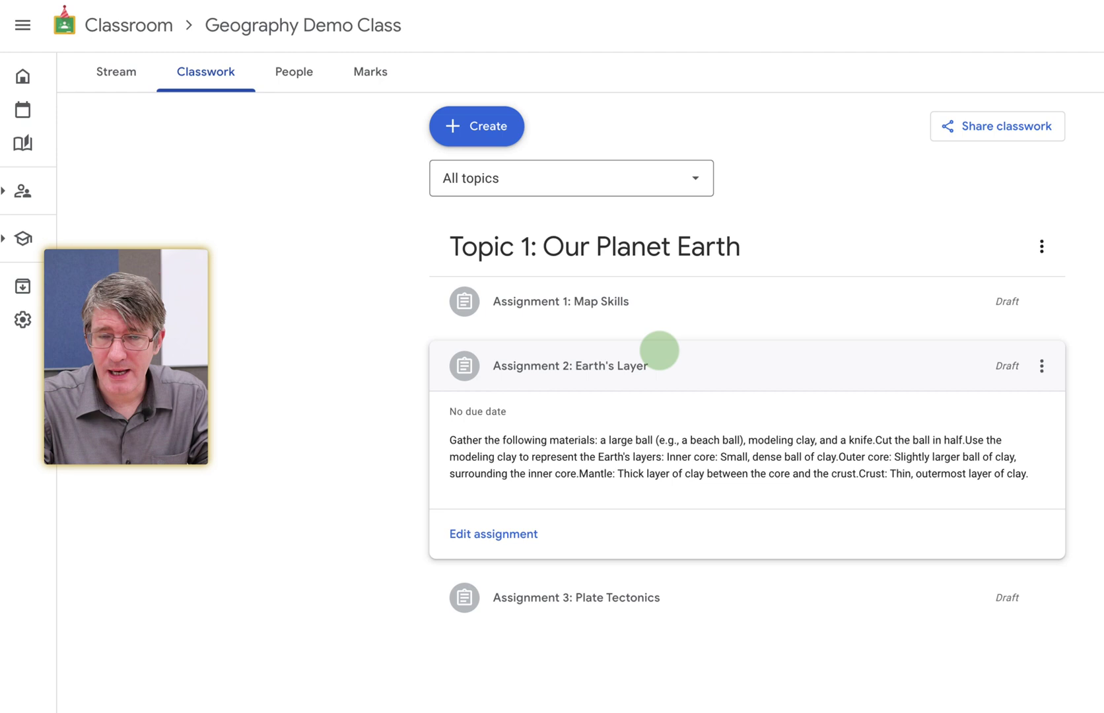
left_click(634, 590)
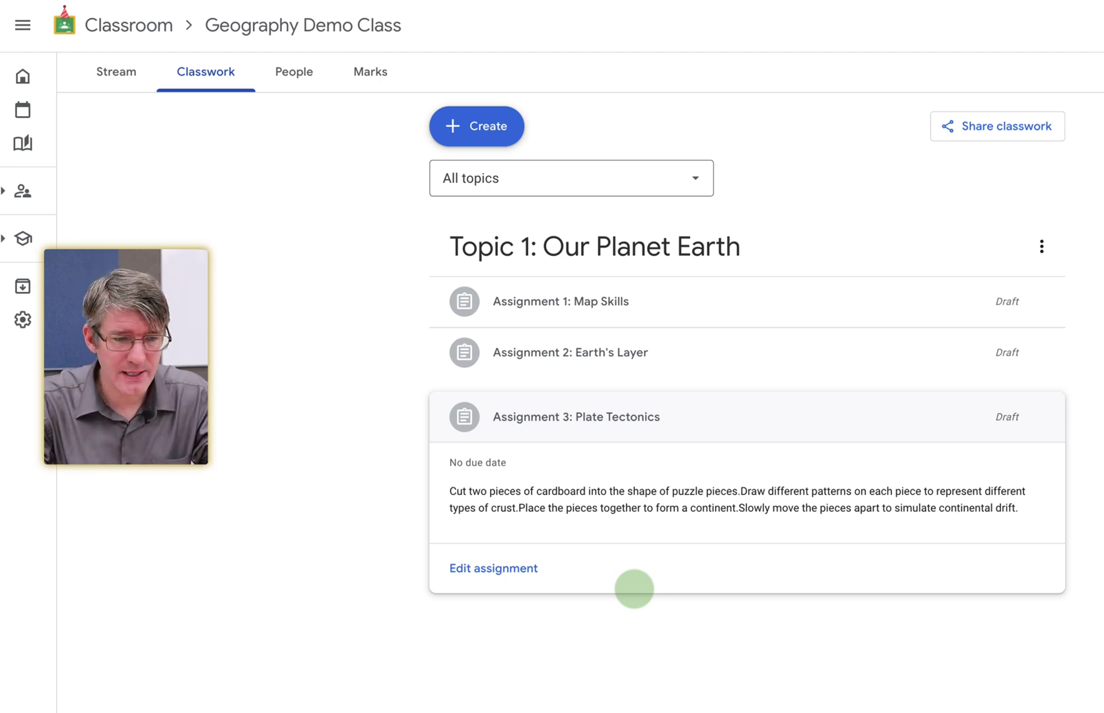
Create assignment 'Assignment 4: Plate tectonics continued' with instructions 'Watch the video and answer the included questions.'
left_click(452, 124)
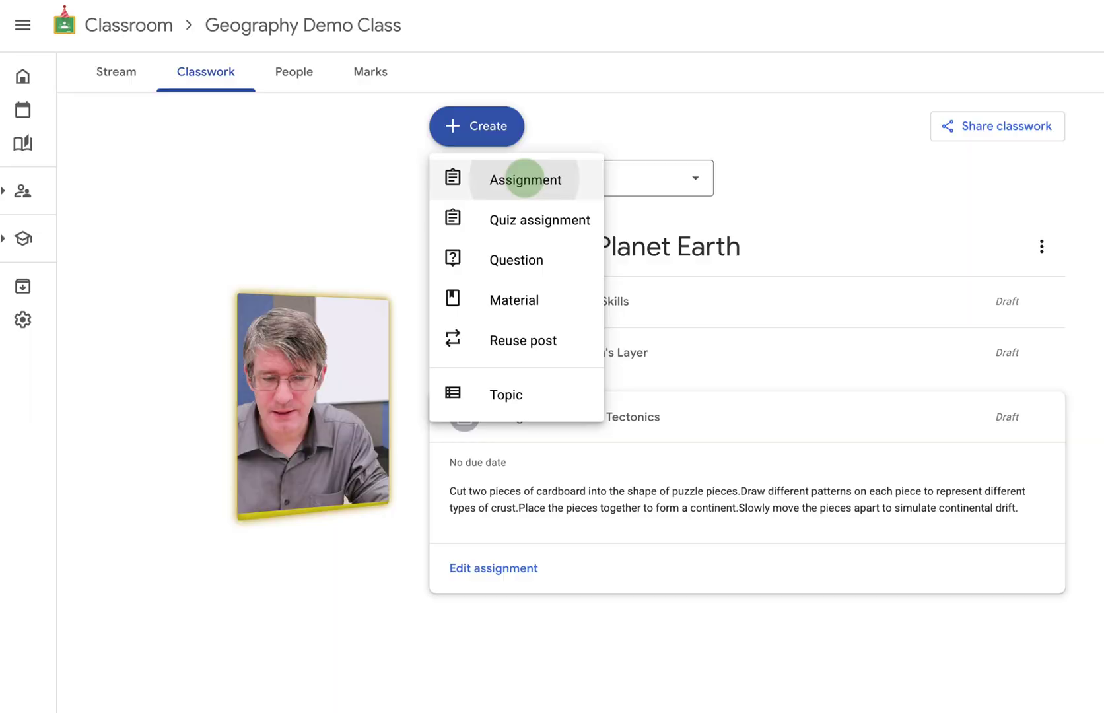
left_click(525, 179)
type("A")
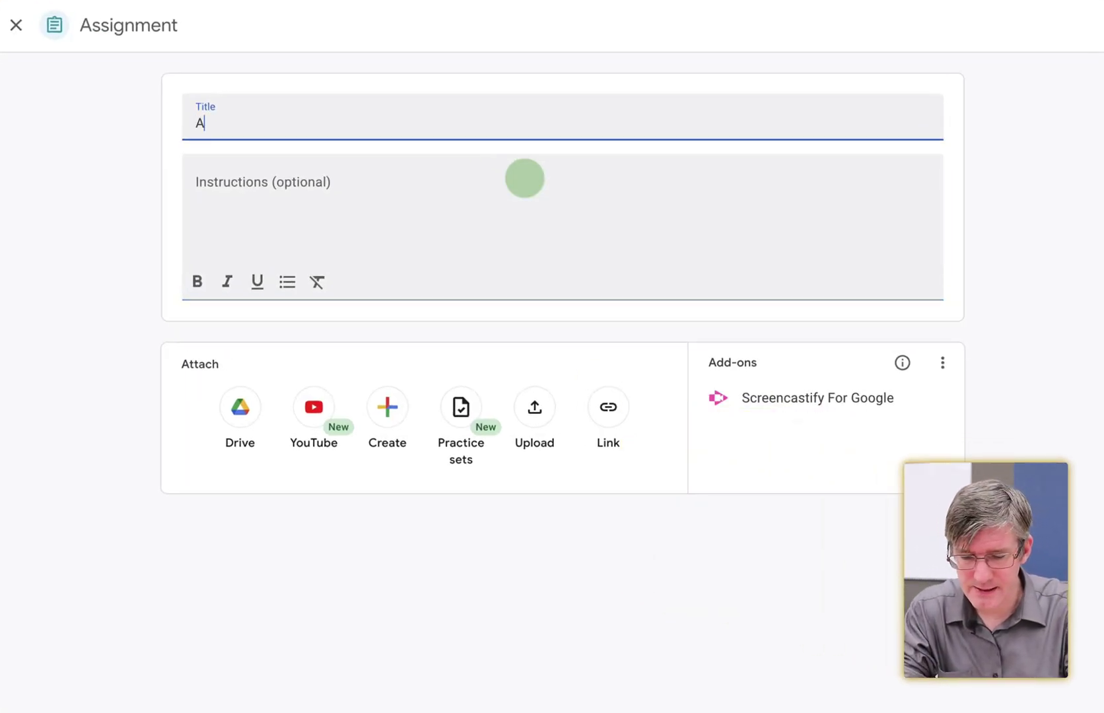
type("ssignment 4:")
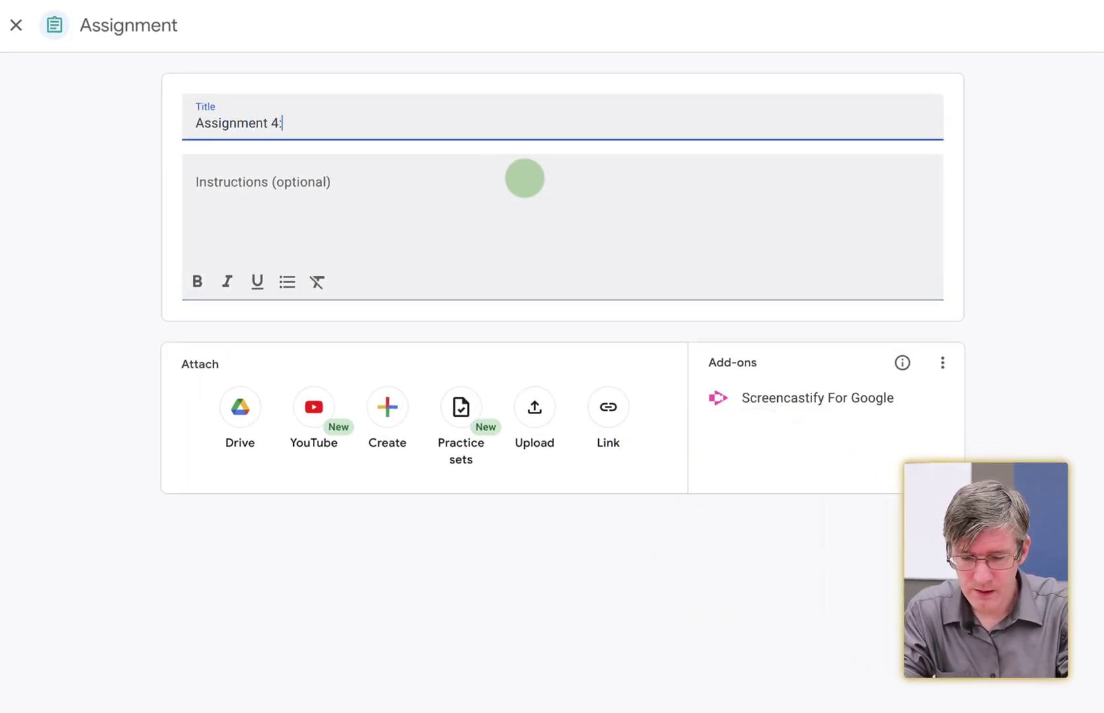
type(" Plate tec")
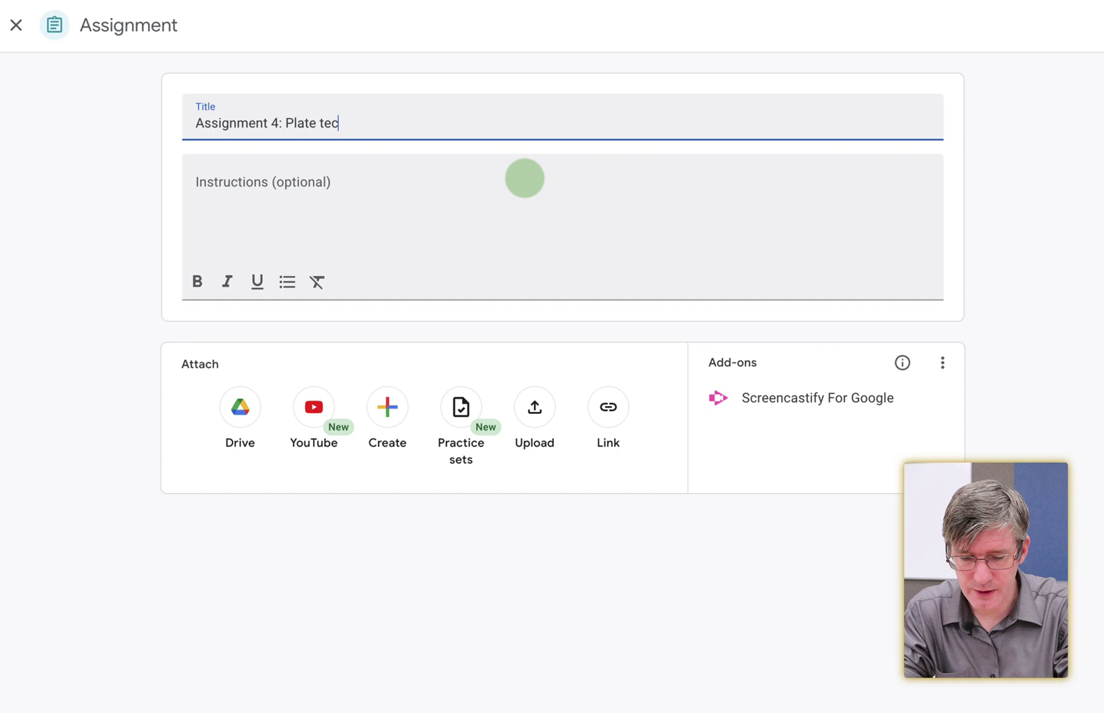
type("tonics continue")
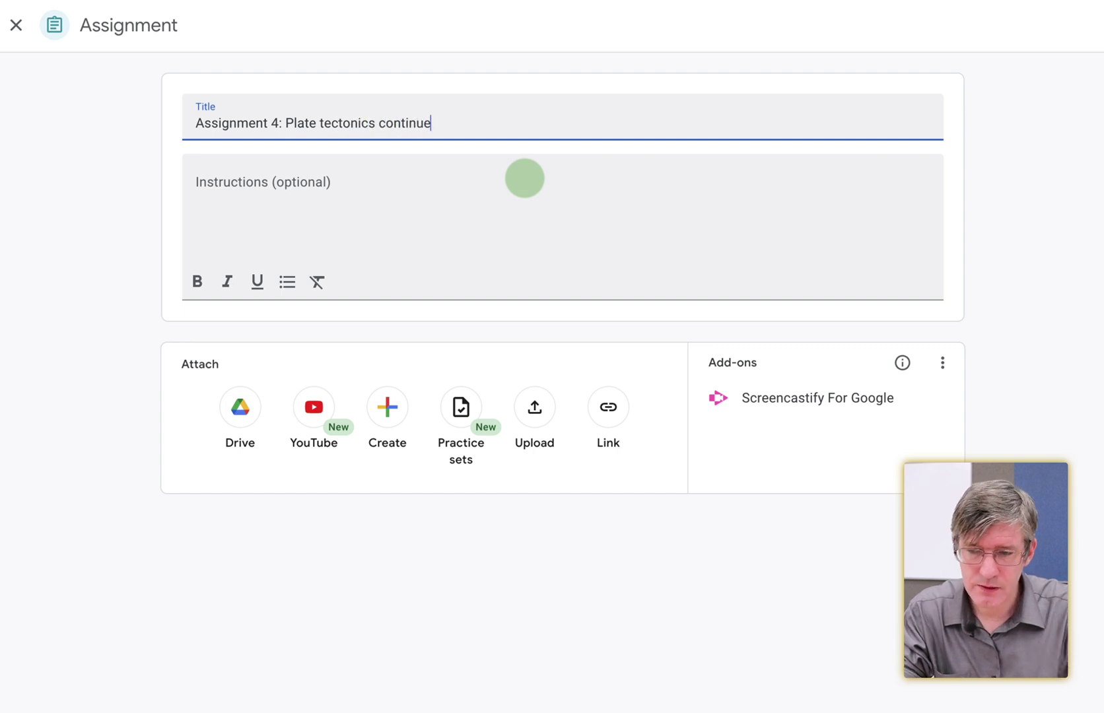
type("d")
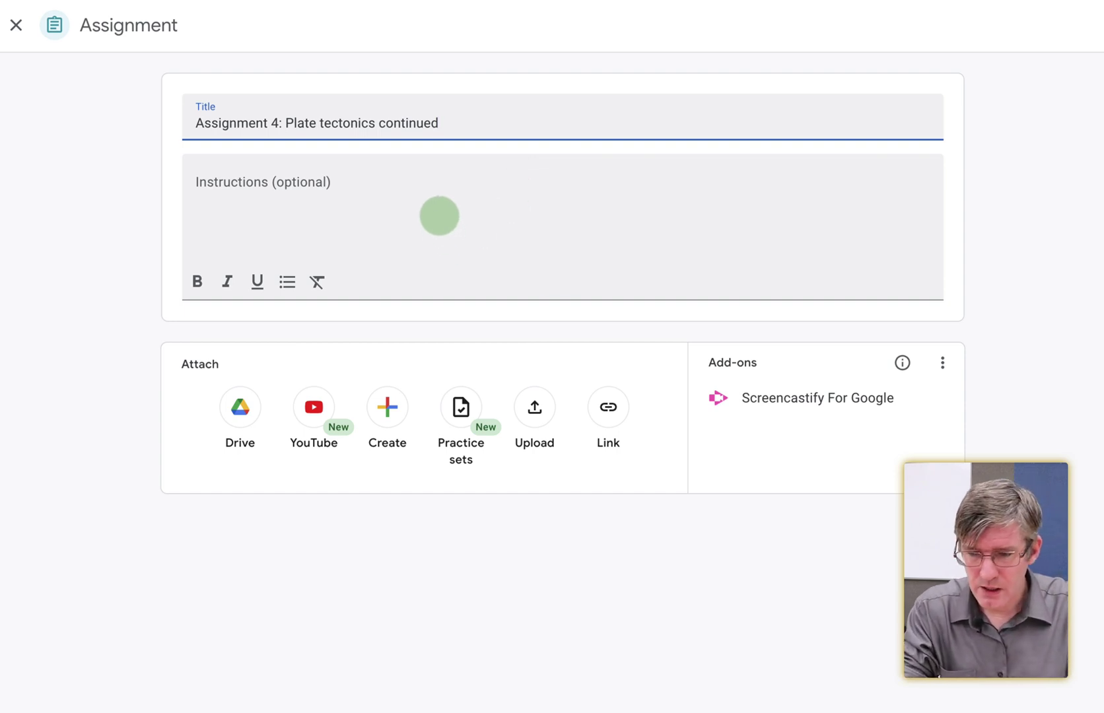
left_click(439, 216)
type("Watch the vi")
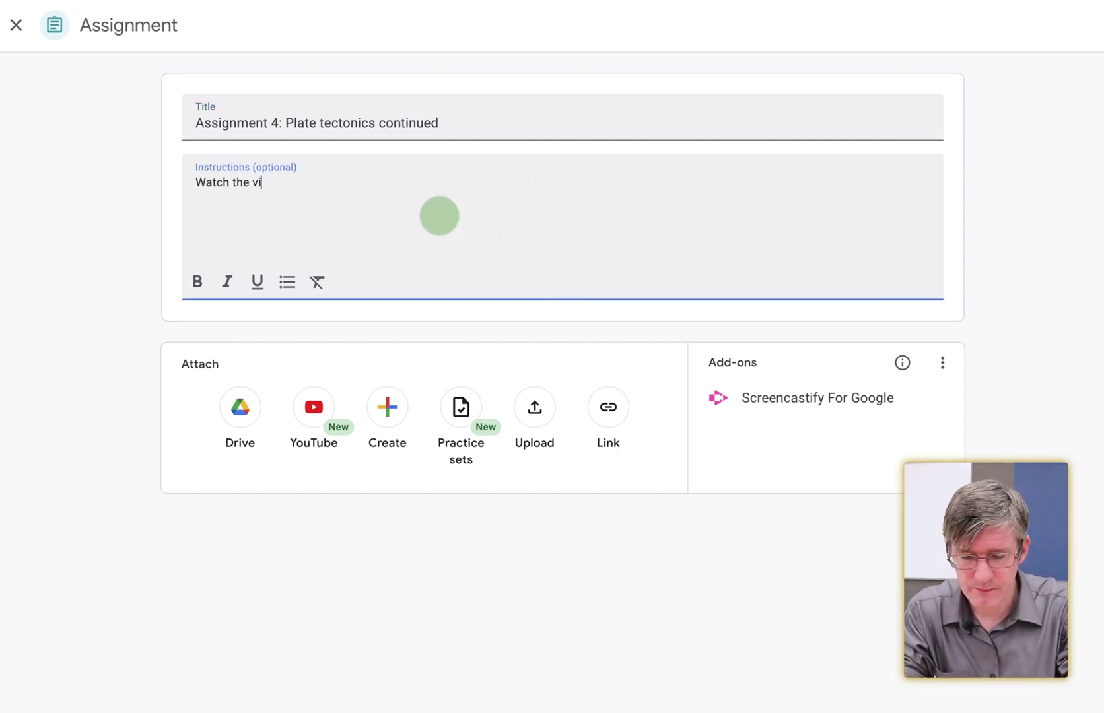
type("deo and answe")
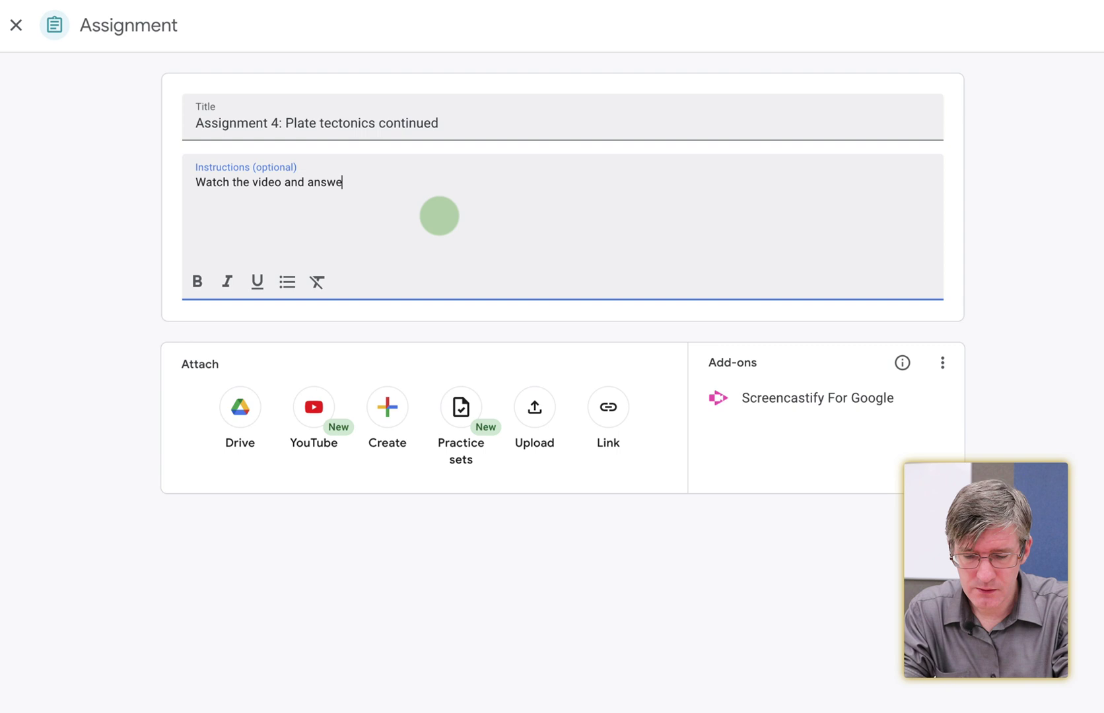
type("r the includ")
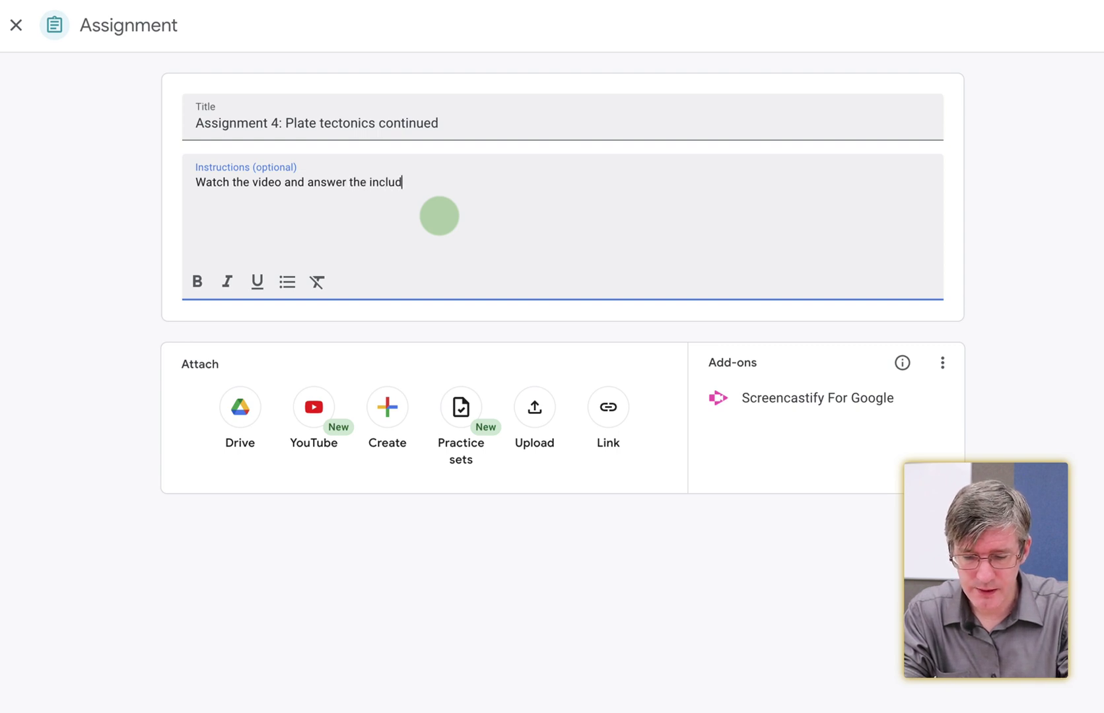
type("ed questions.")
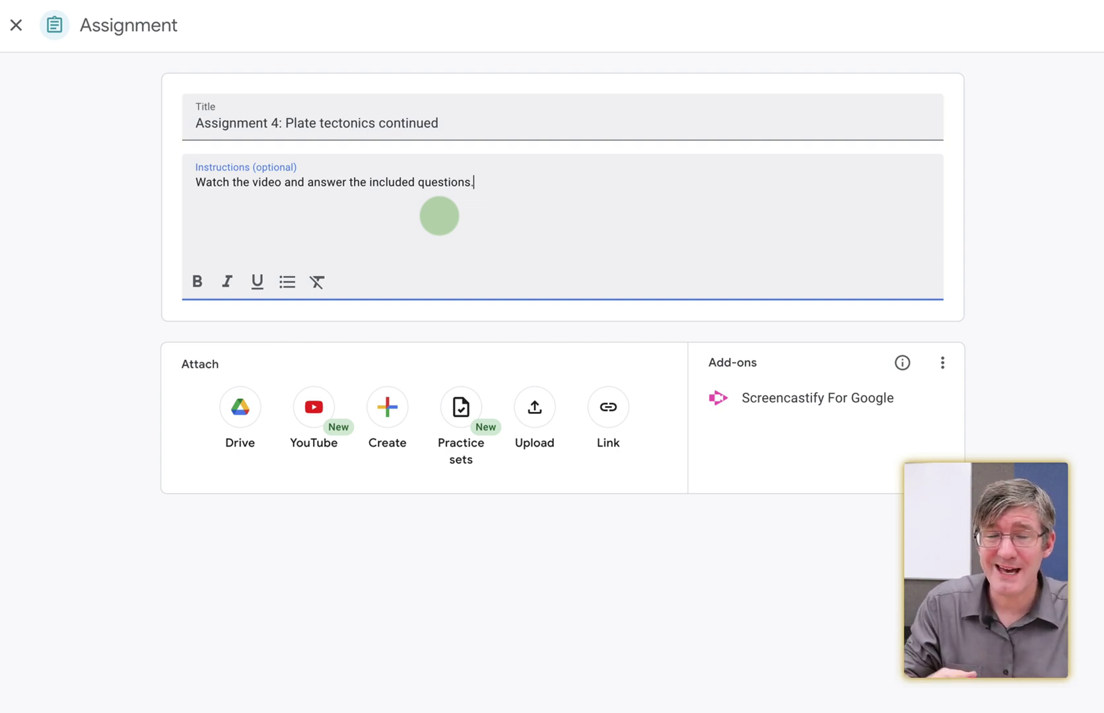
Copy the web address of the YouTube video 'The Plate Tectonics Revolution'
left_click(355, 13)
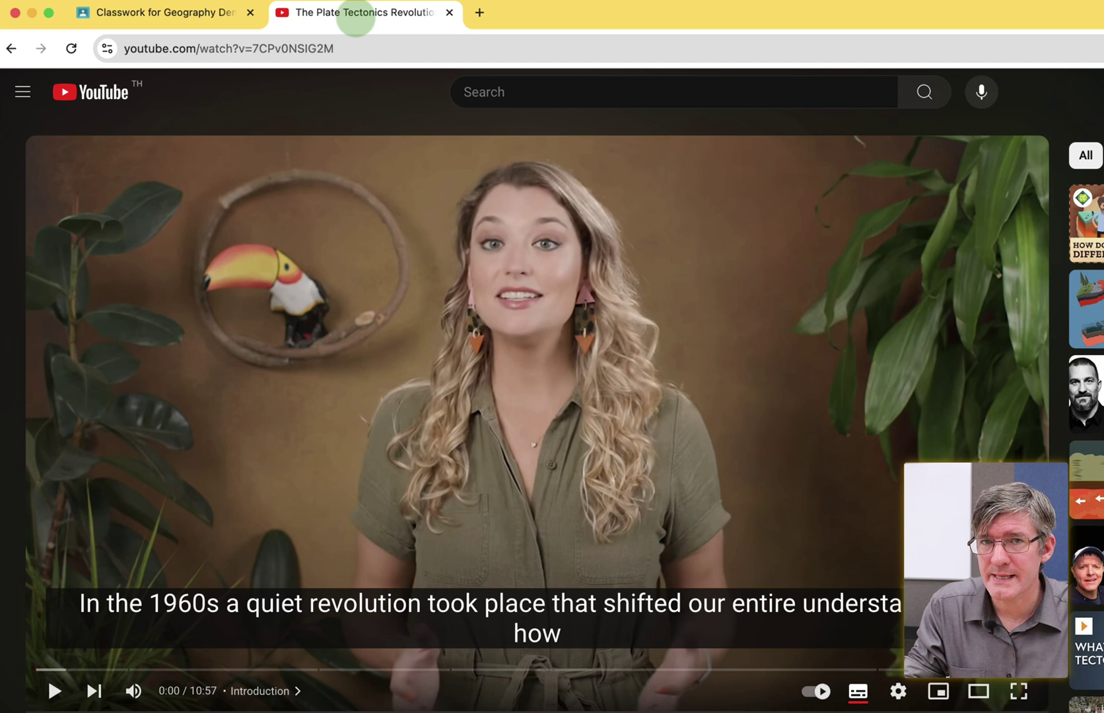
left_click(327, 44)
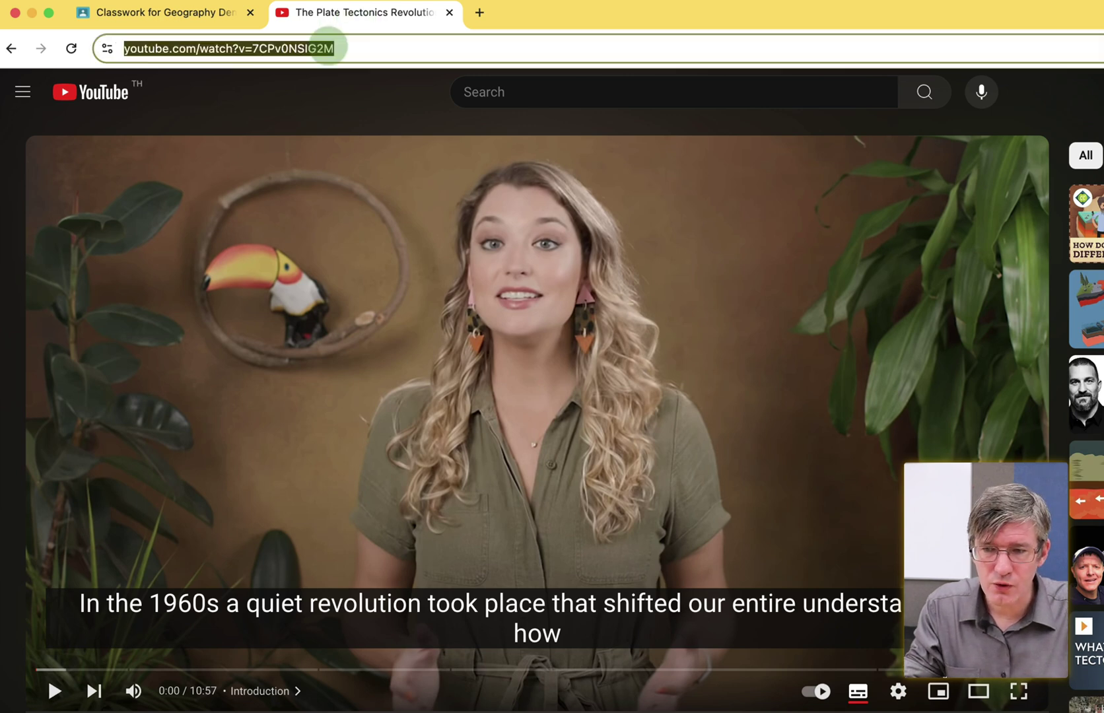
right_click(263, 47)
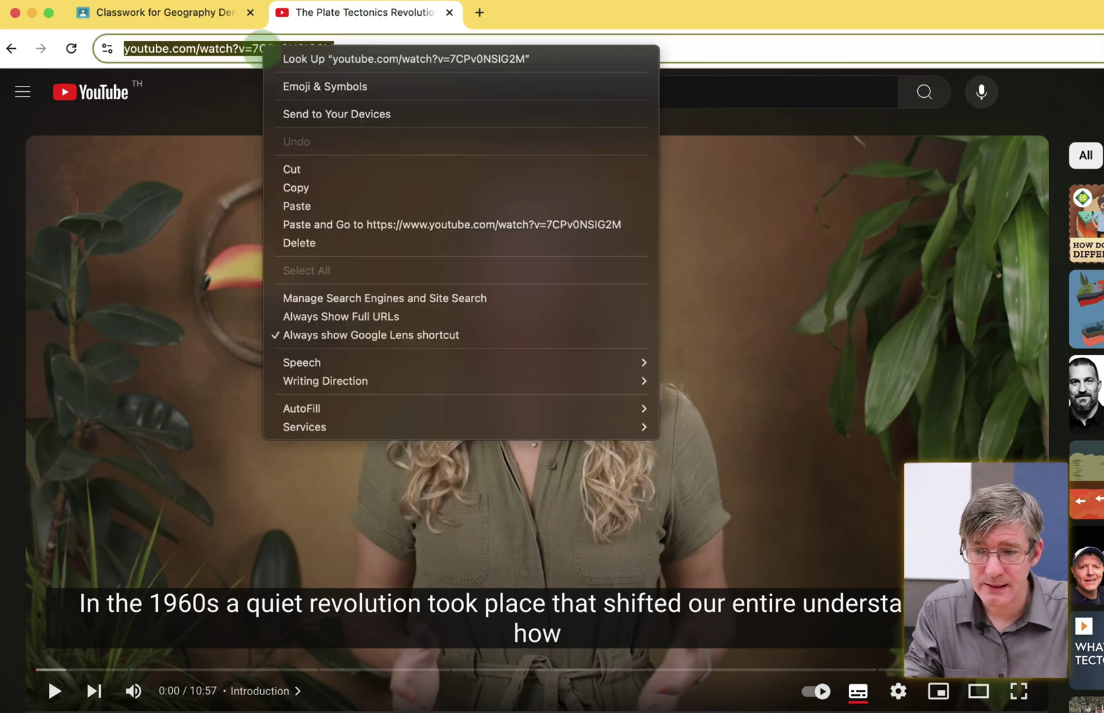
left_click(308, 183)
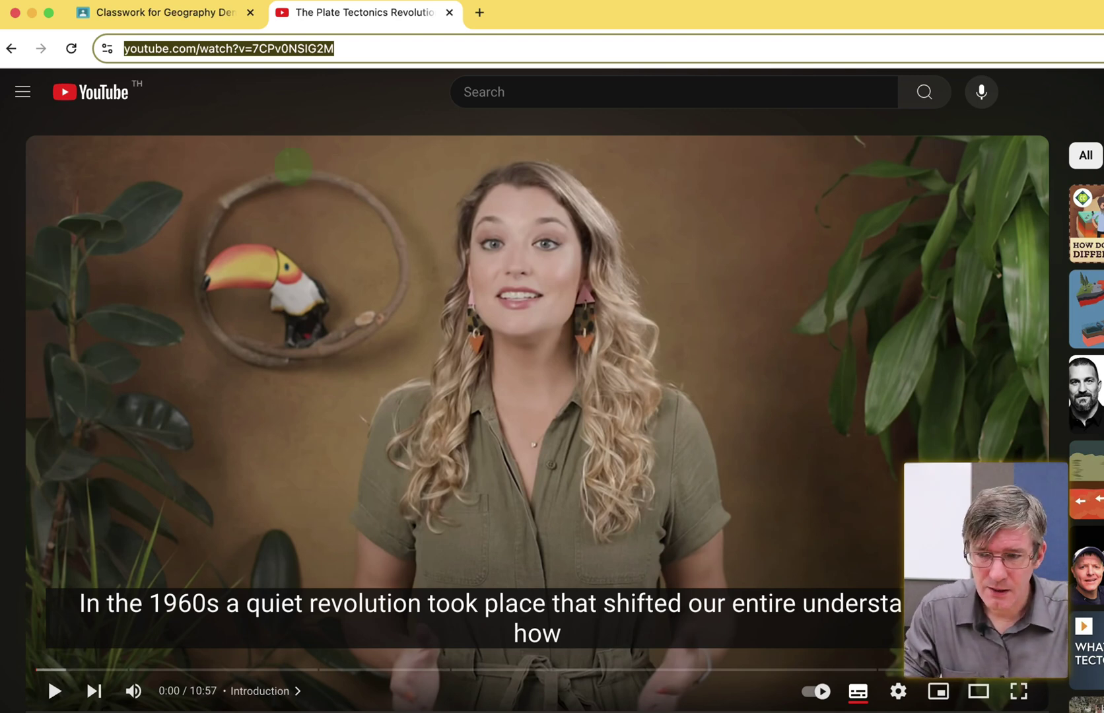
Paste the copied video link into the assignment's YouTube attachment search box
left_click(208, 17)
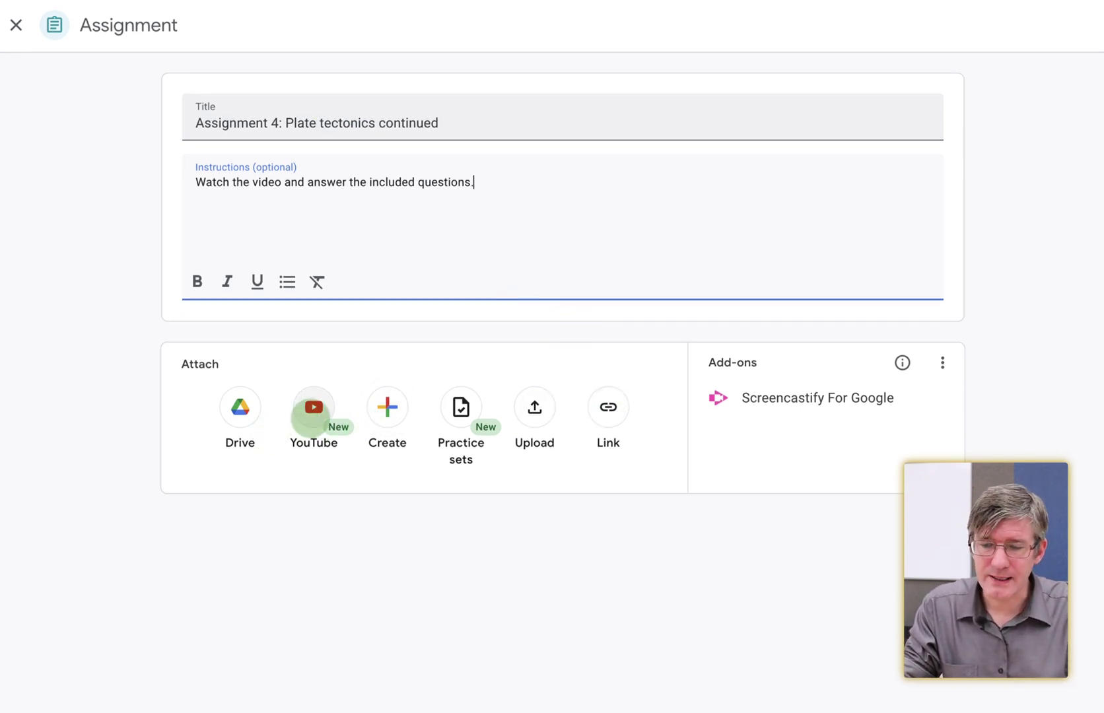
left_click(312, 409)
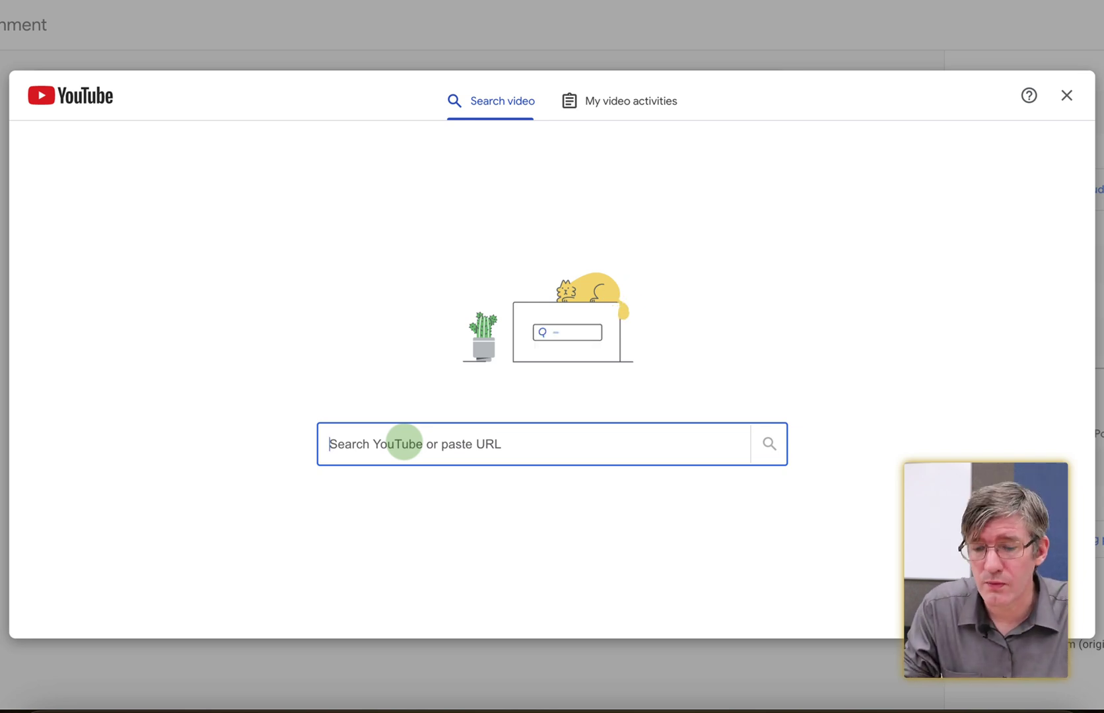
key("ctrl+v")
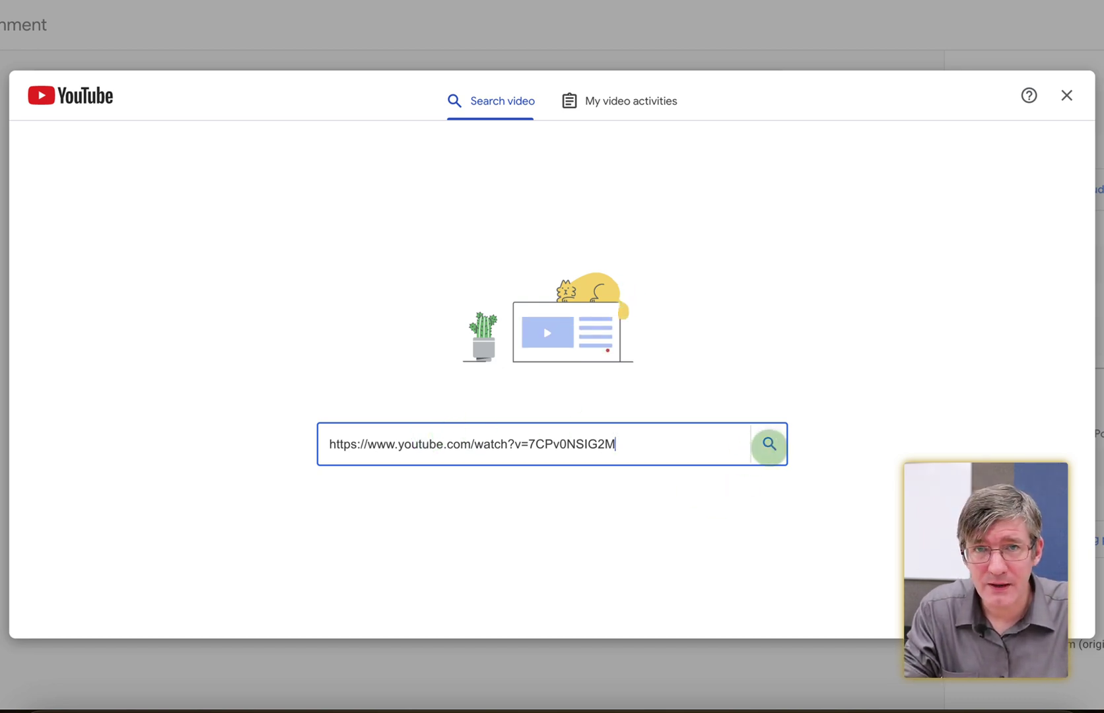
Search the pasted link and briefly preview 'The Plate Tectonics Revolution' muted at Continental Drift
left_click(769, 443)
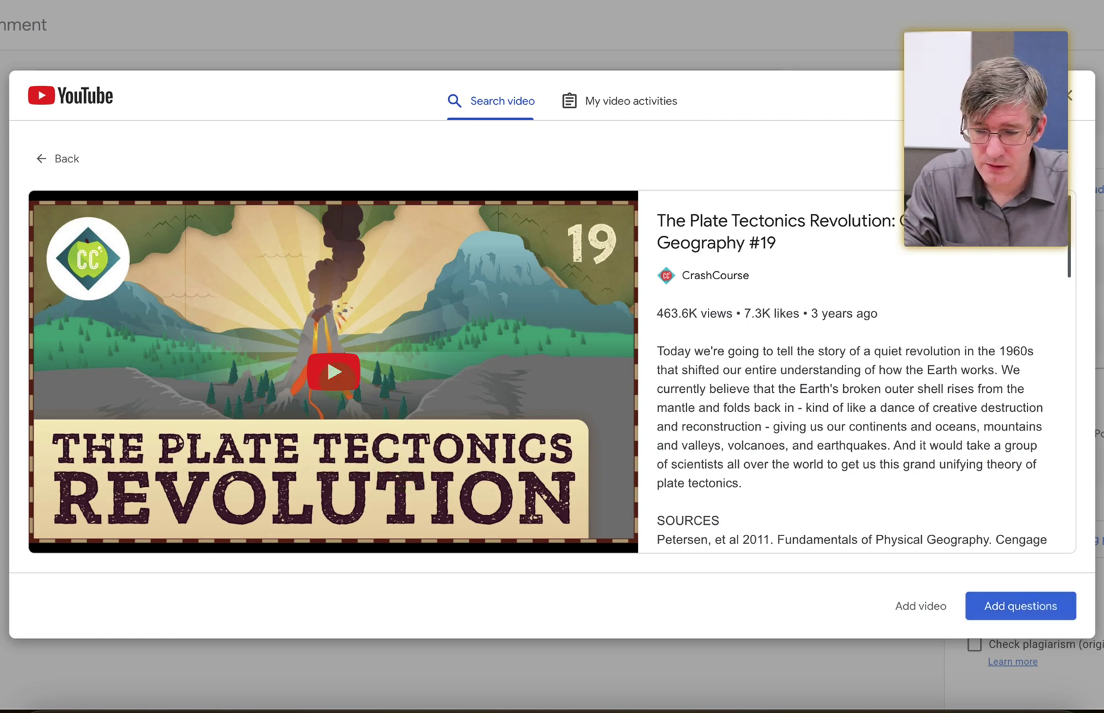
left_click(333, 372)
left_click(89, 526)
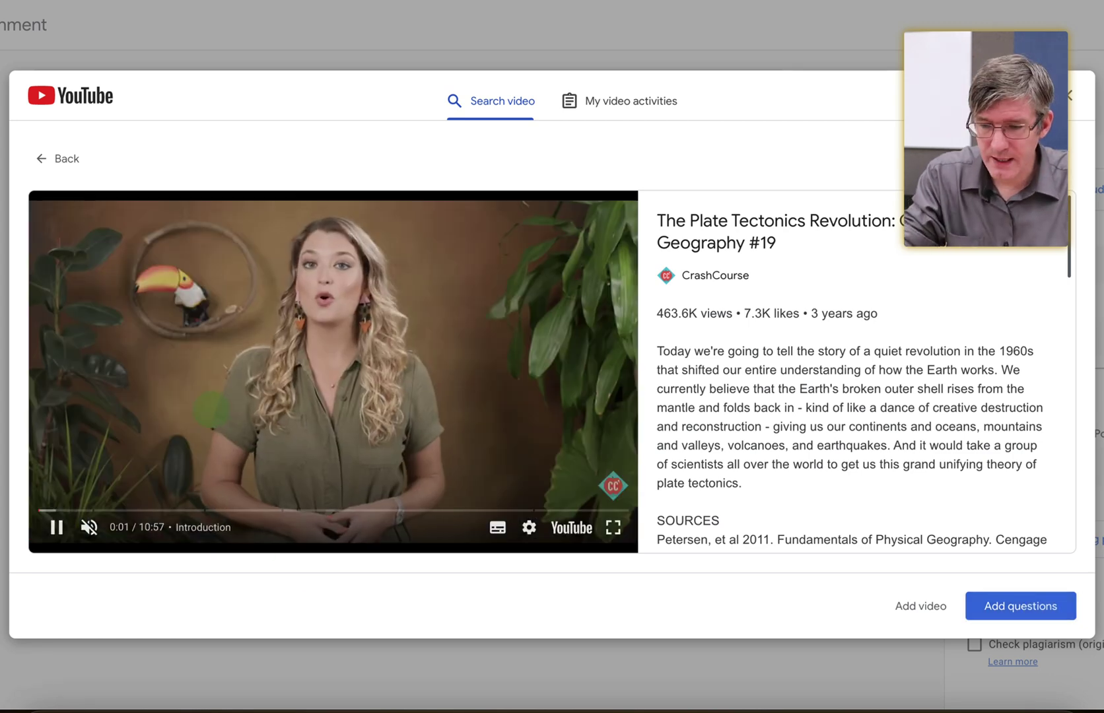
left_click(134, 510)
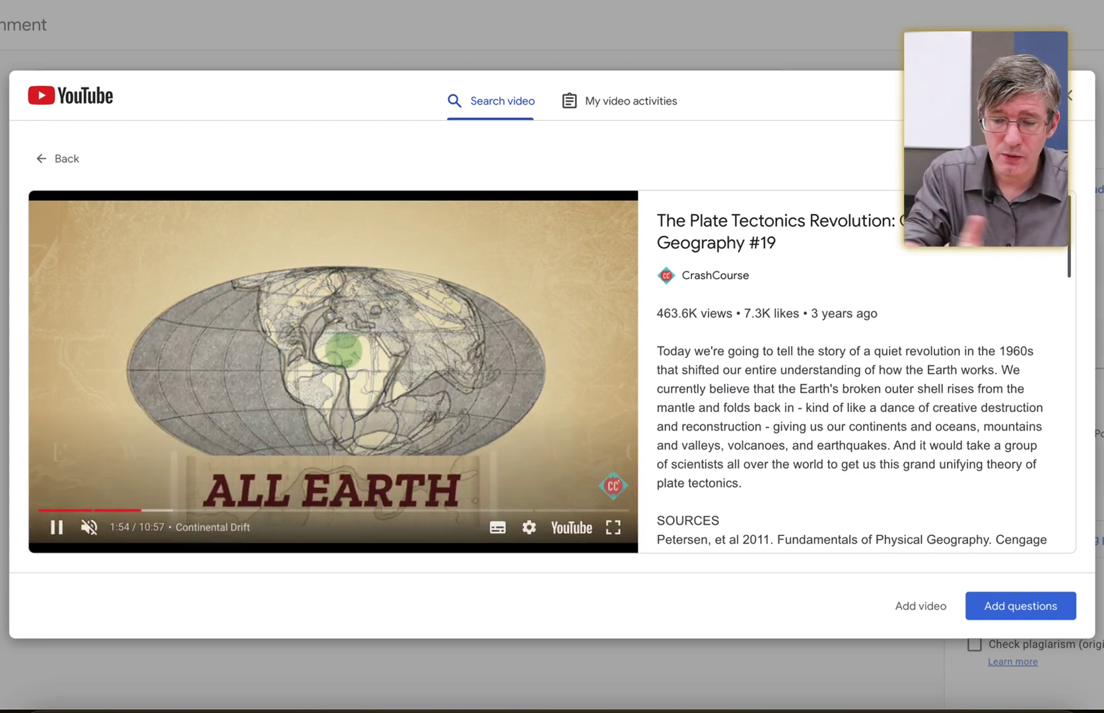
left_click(333, 372)
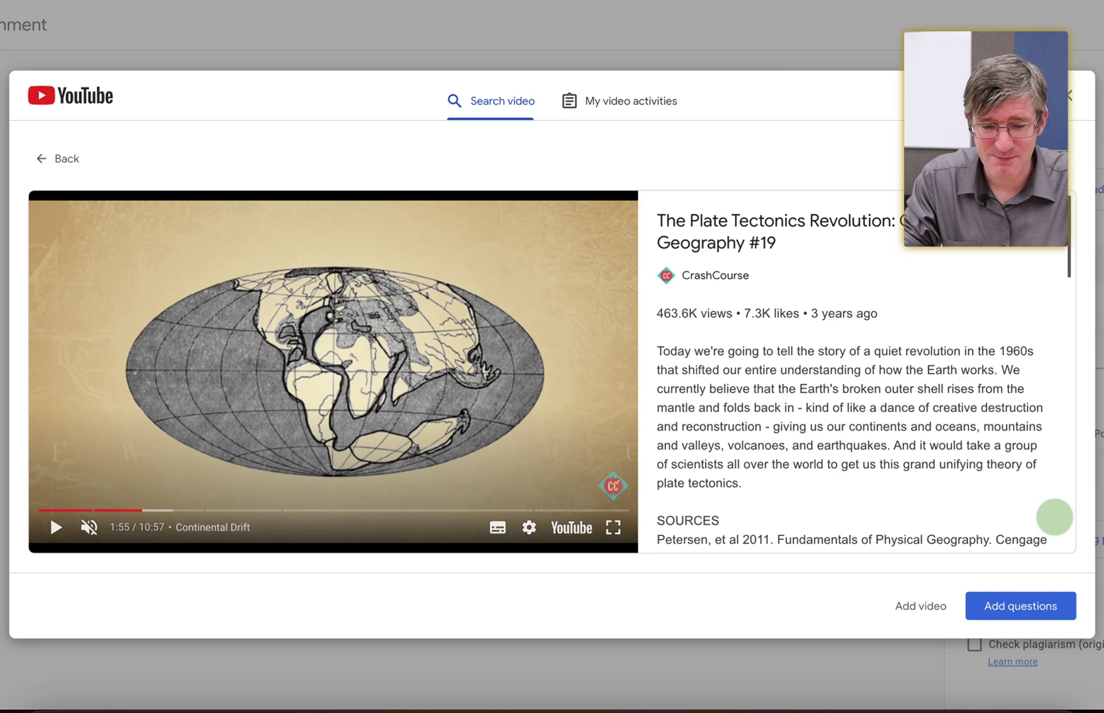
Open the video question editor, dismiss its introduction, and pause the video at 1:38
left_click(1031, 604)
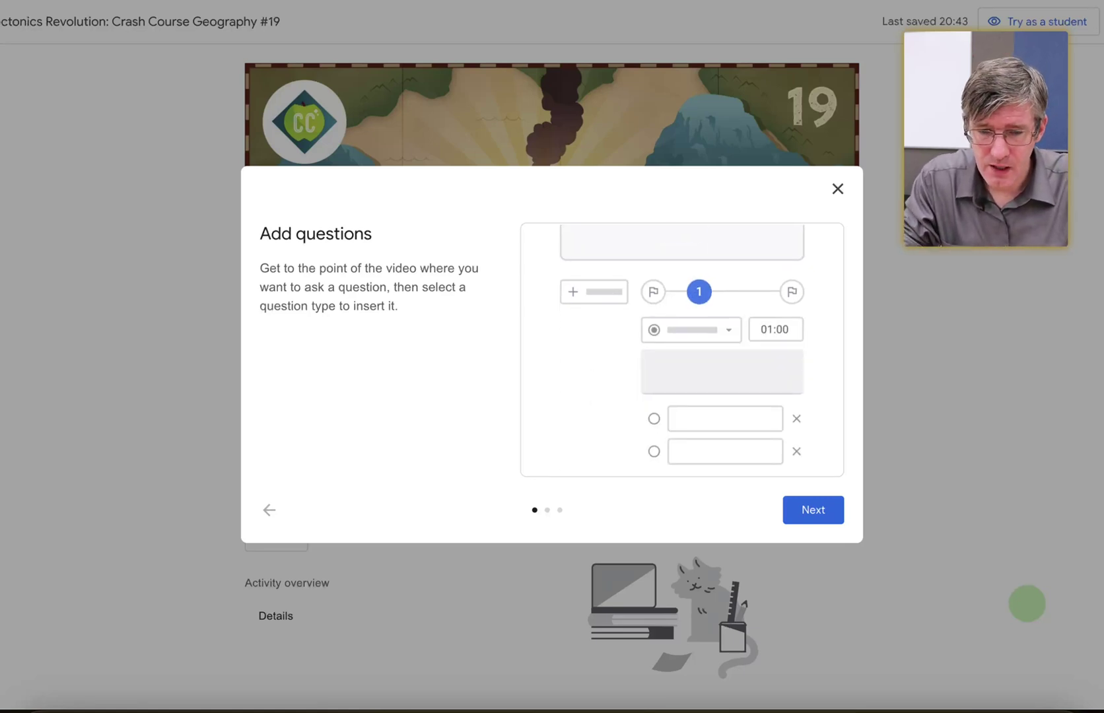
left_click(837, 189)
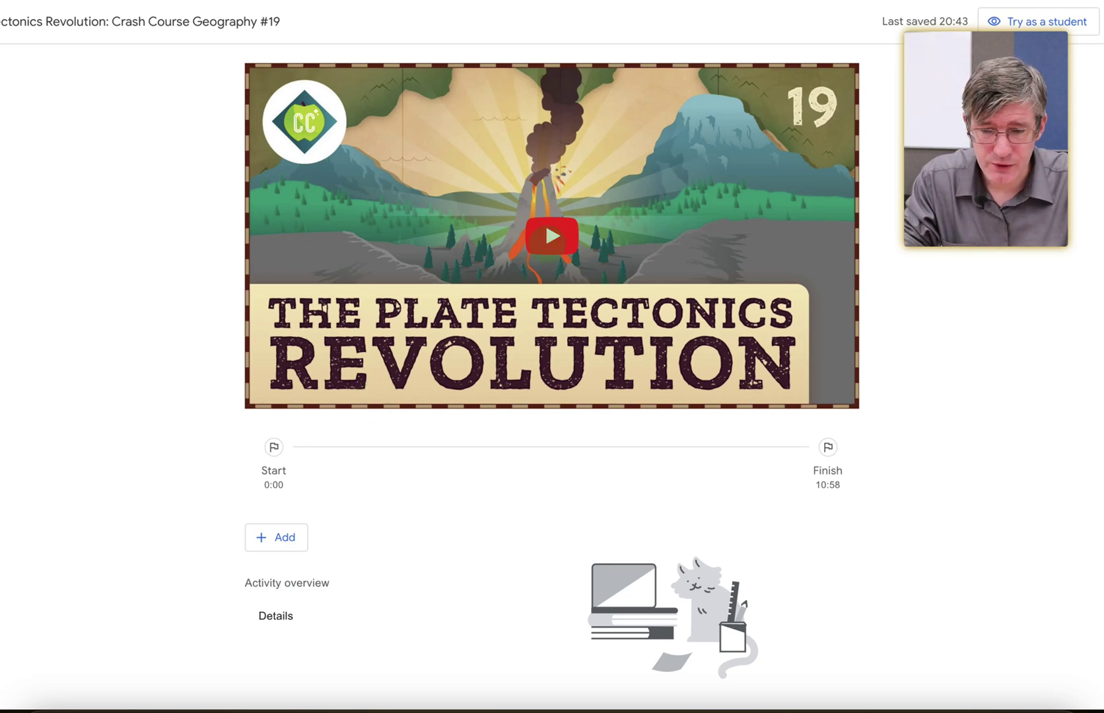
left_click(365, 365)
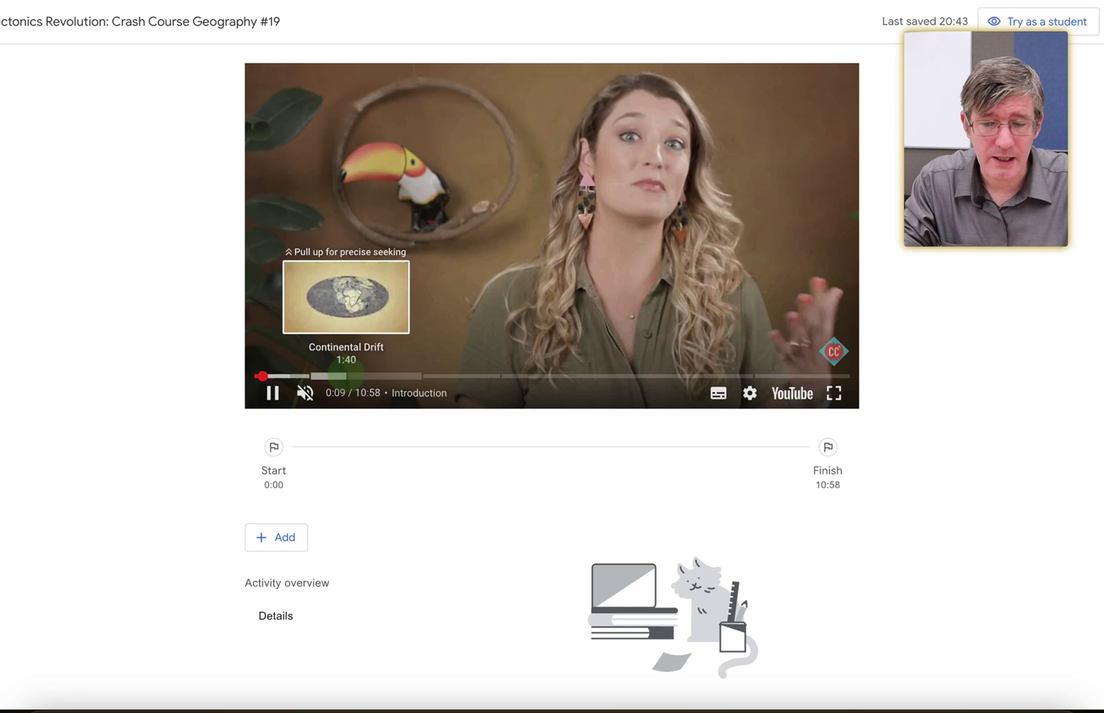
left_click(340, 375)
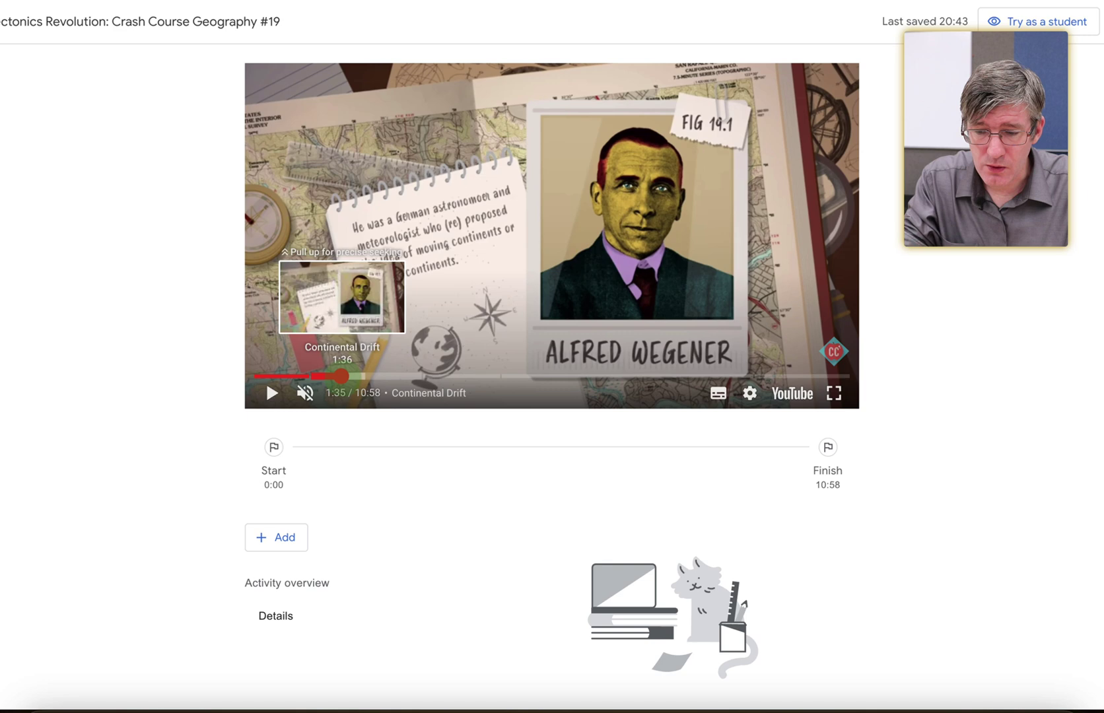
left_click(342, 376)
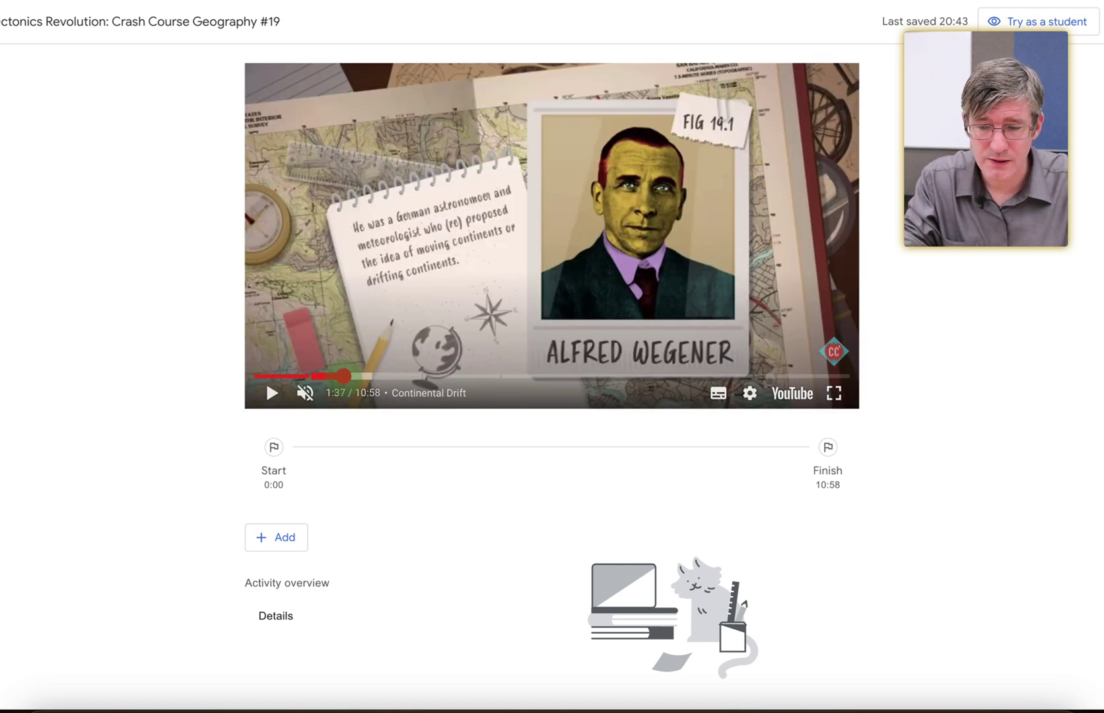
left_click(270, 394)
left_click(269, 395)
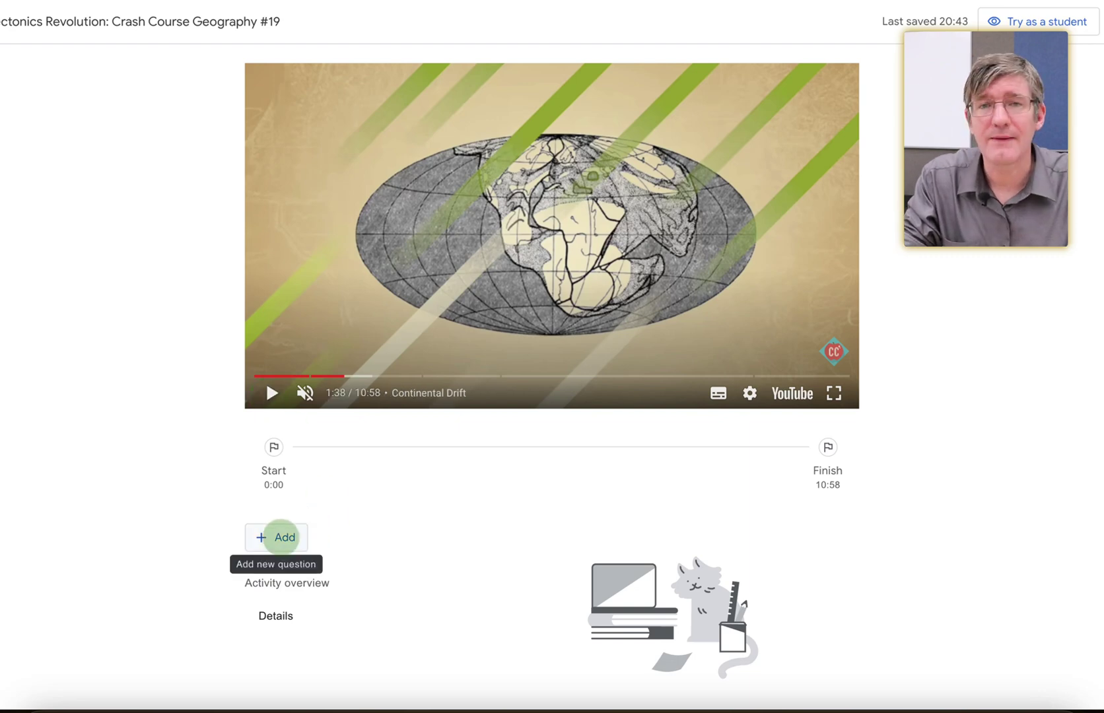
Add a multiple-choice question at 1:38: 'Who was the person mentioned in the video'
left_click(280, 537)
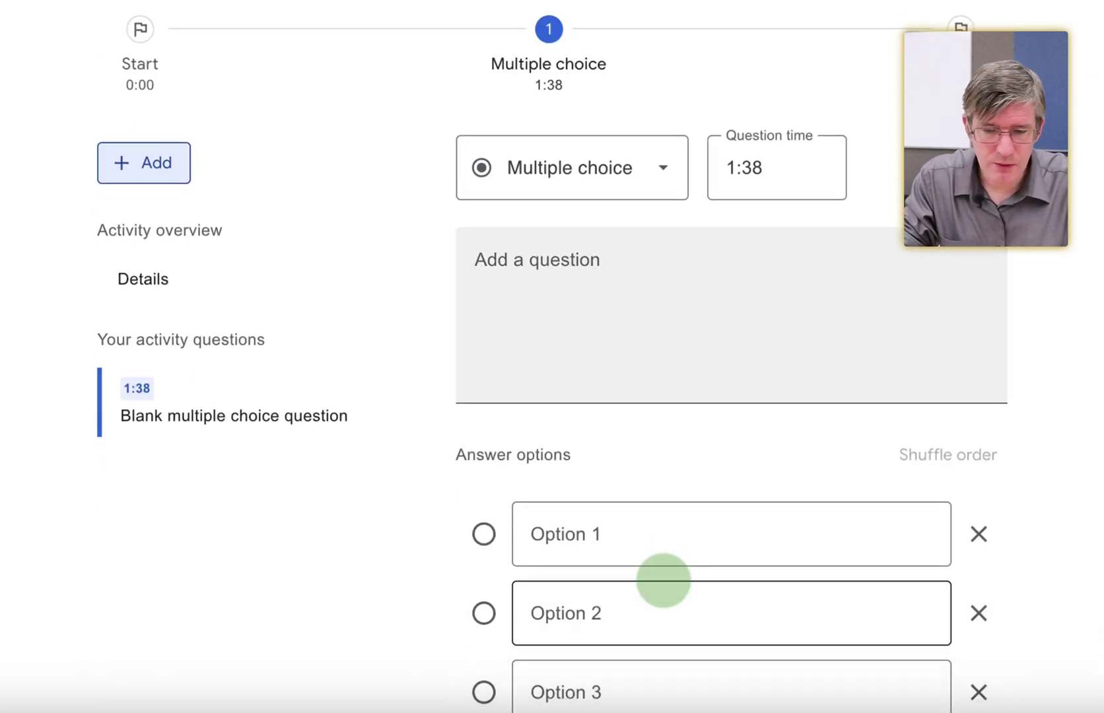
left_click(557, 314)
type("Who was the person mentioned in the")
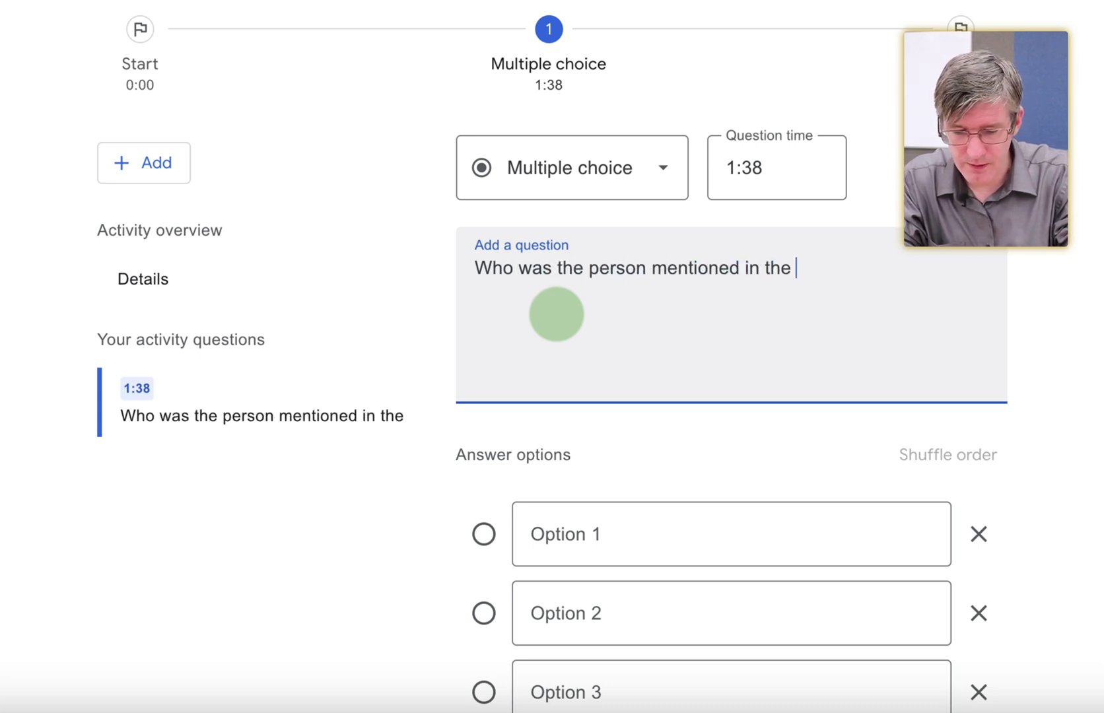
type(" video?")
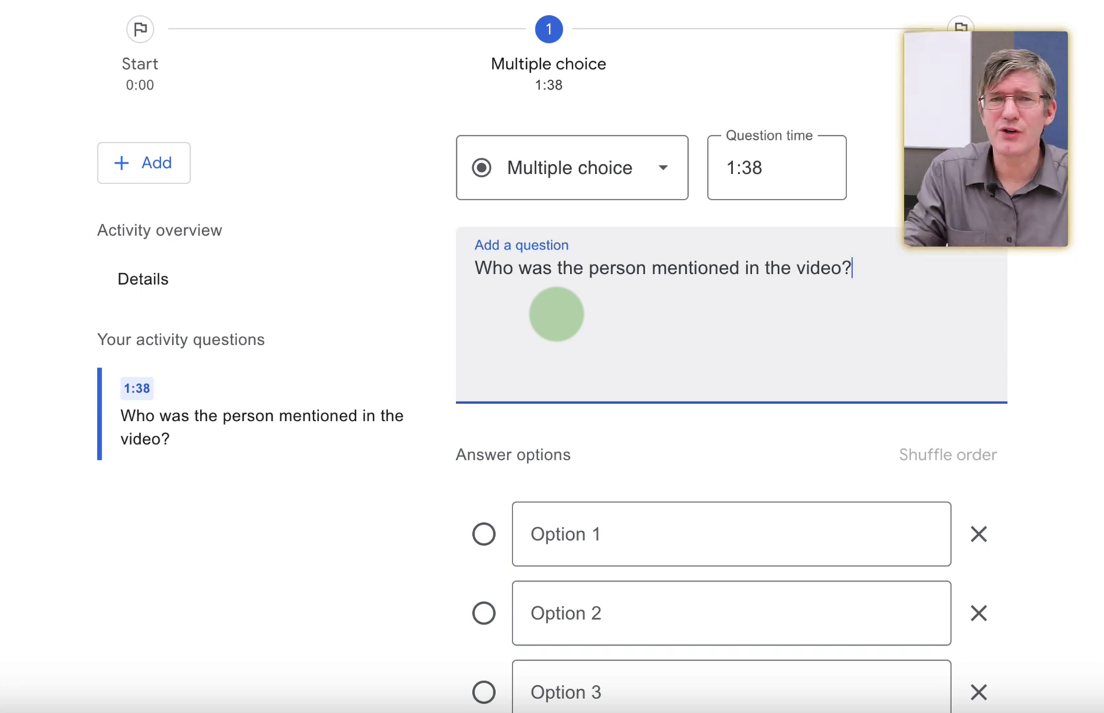
scroll(557, 314, "up", 1)
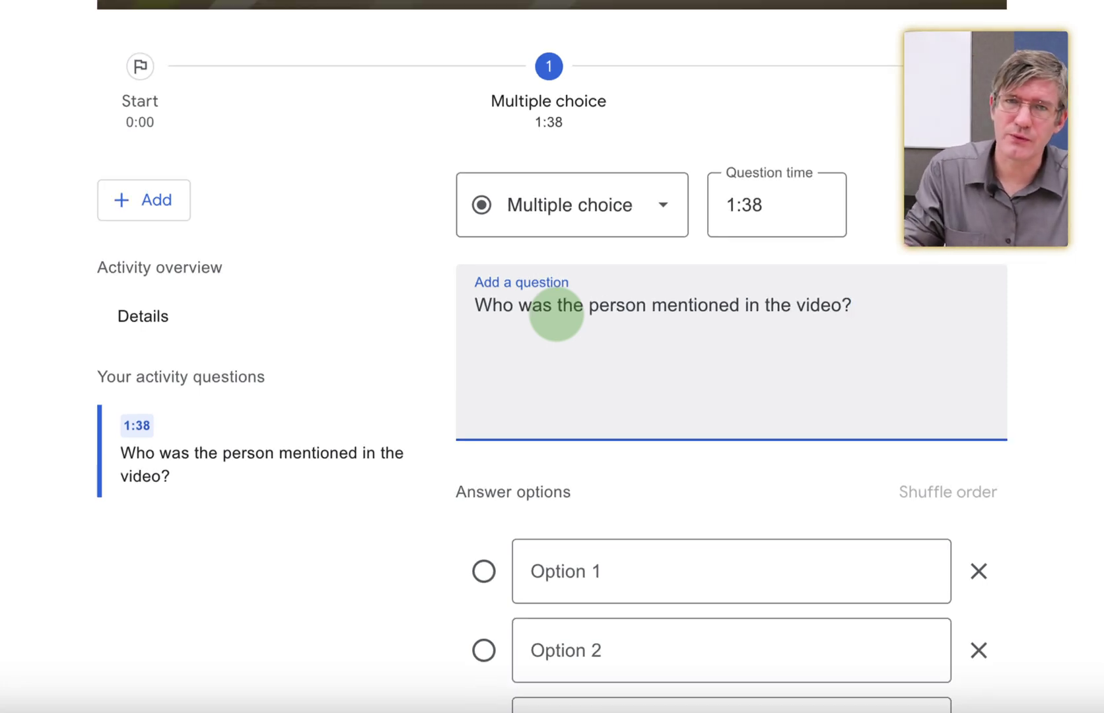
Set the answer options to Albert Einstein and Alfred Wegener, removing the unused options
left_click(600, 579)
type("Albert Einstein")
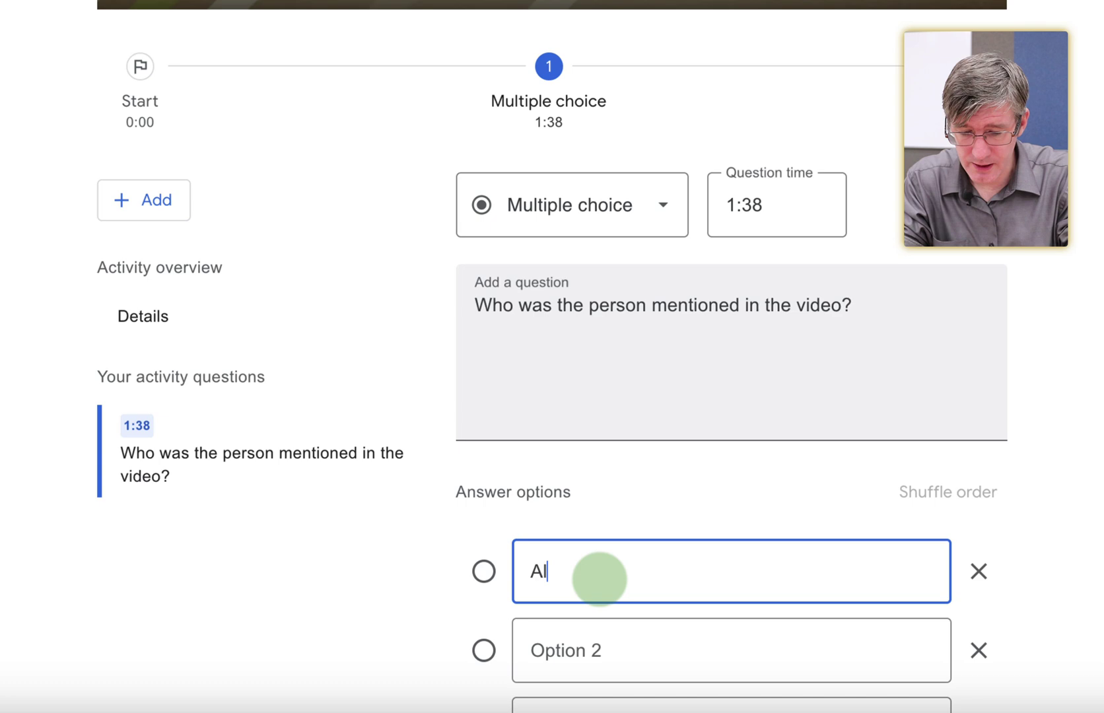
key("Tab")
scroll(768, 460, "up", 2)
scroll(768, 459, "down", 3)
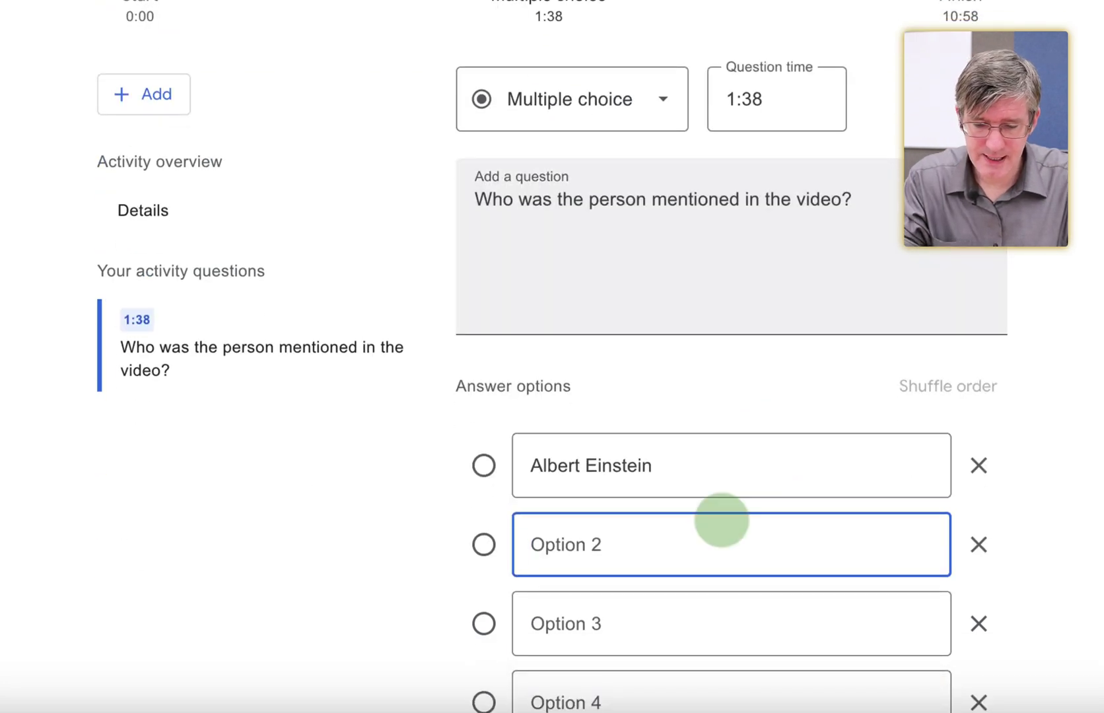
type("Alfred We")
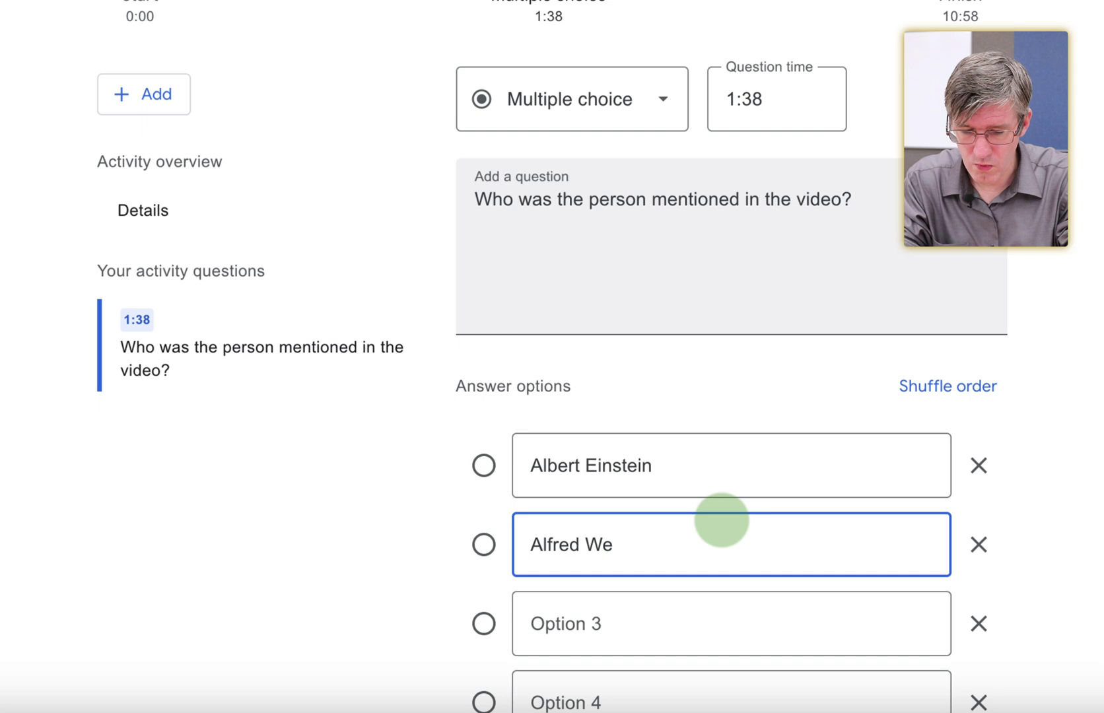
type("gener")
scroll(907, 571, "up", 2)
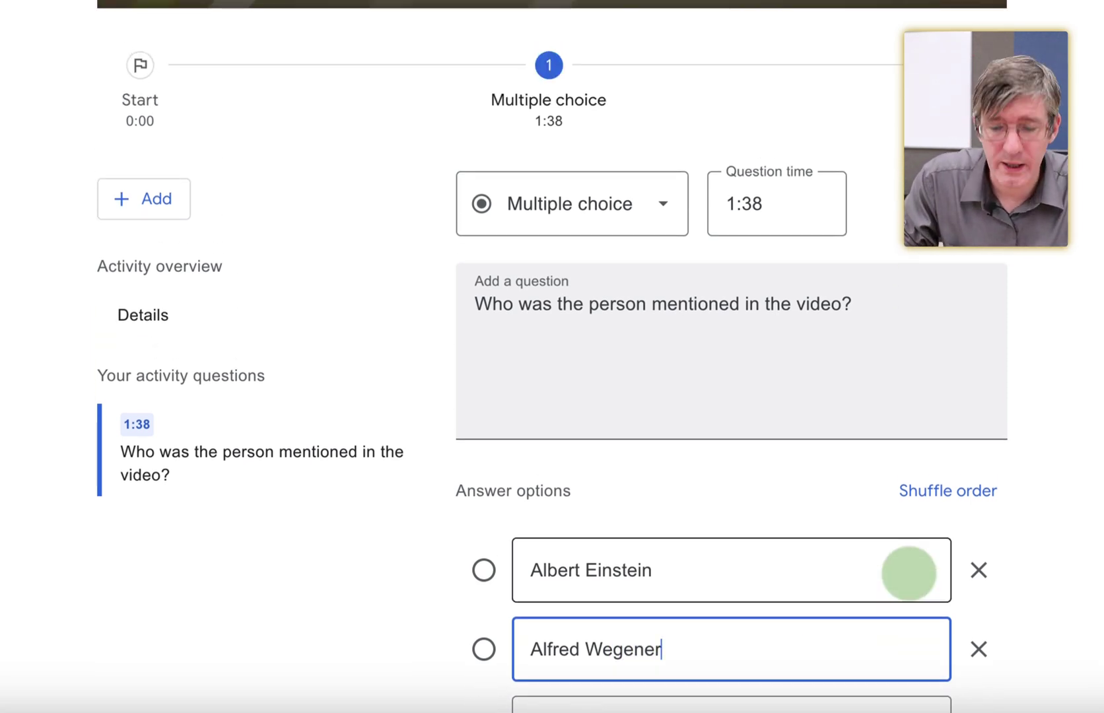
scroll(909, 572, "down", 4)
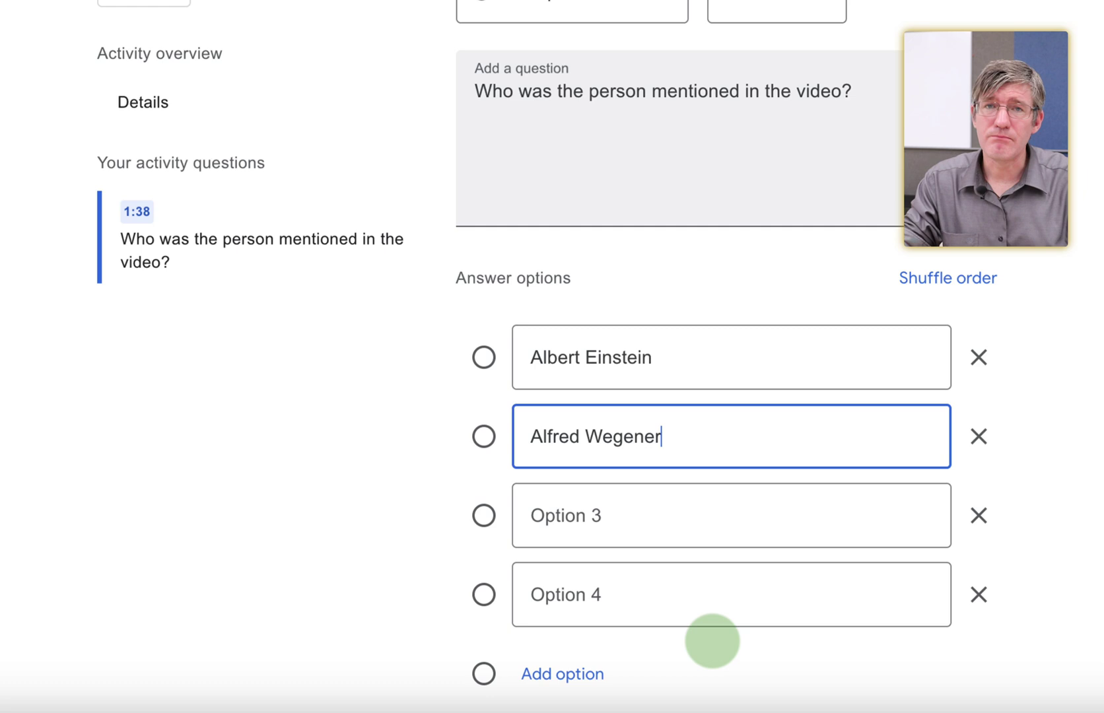
scroll(712, 640, "down", 3)
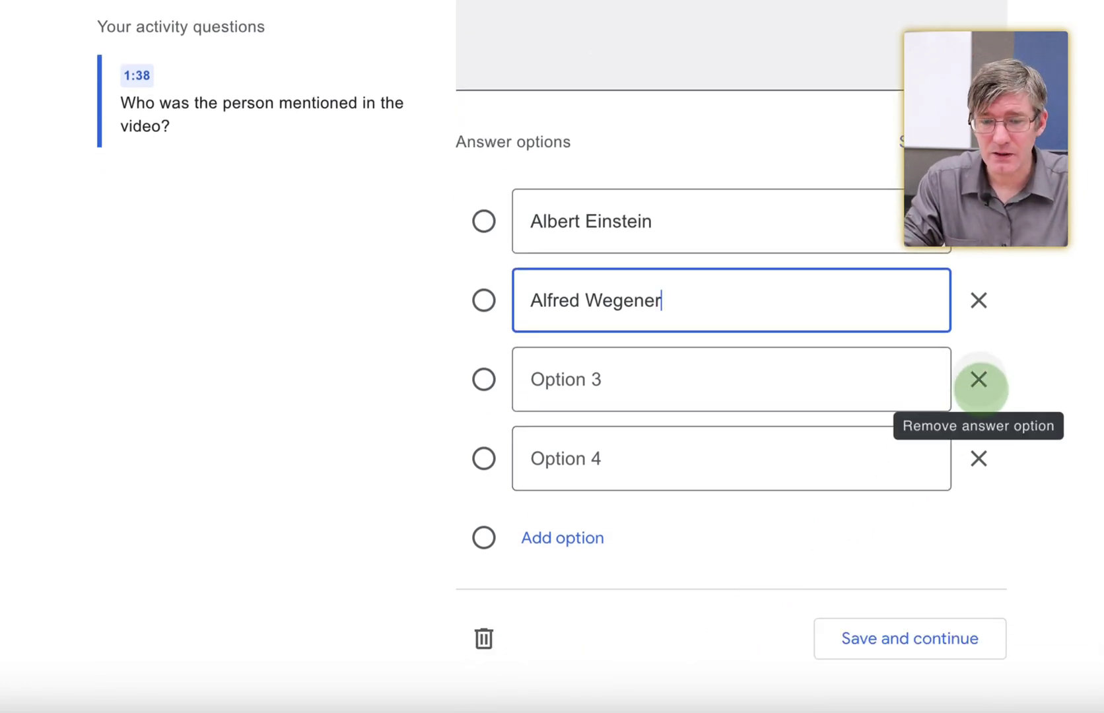
left_click(979, 383)
left_click(979, 457)
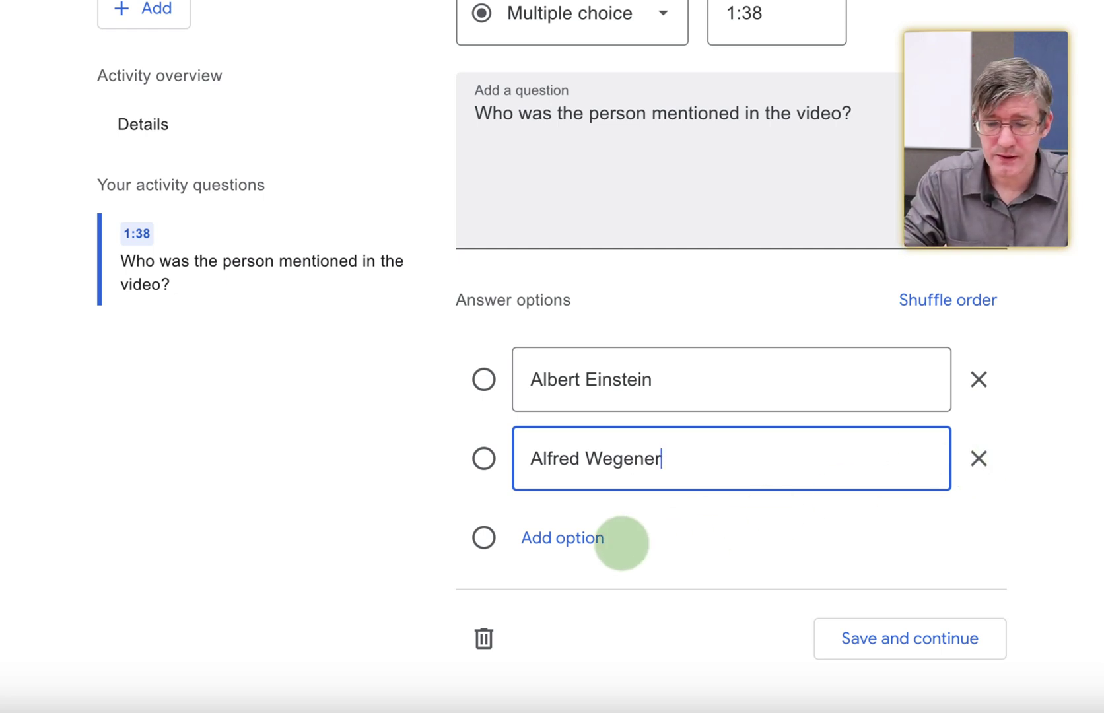
left_click(561, 537)
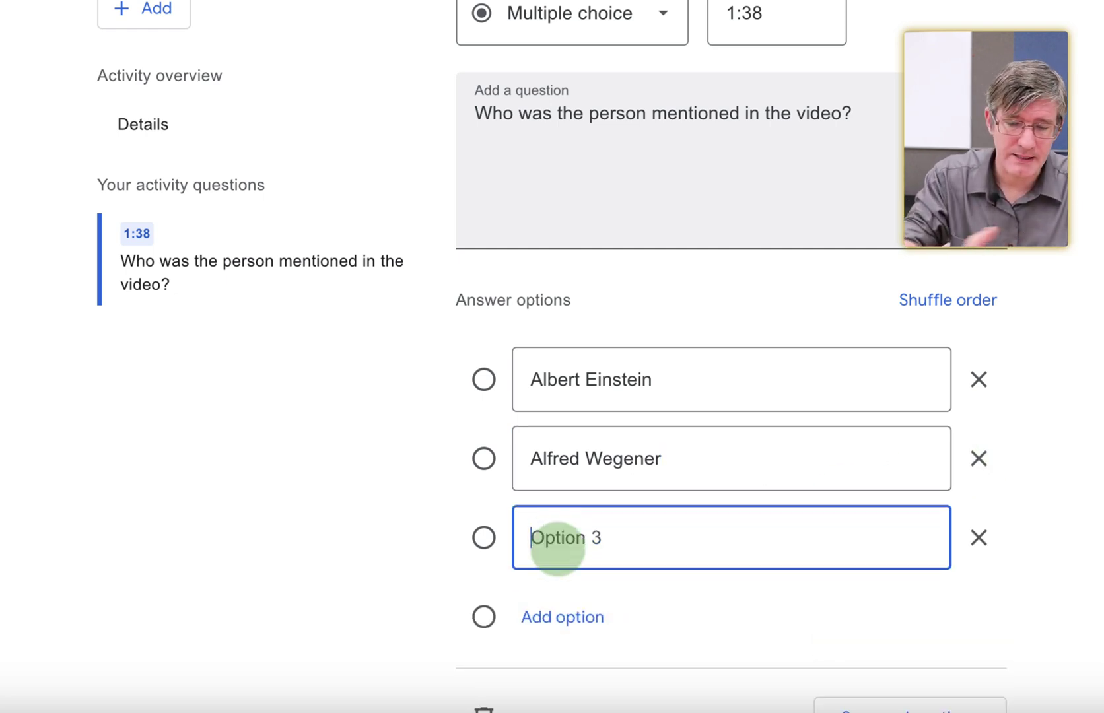
left_click(562, 616)
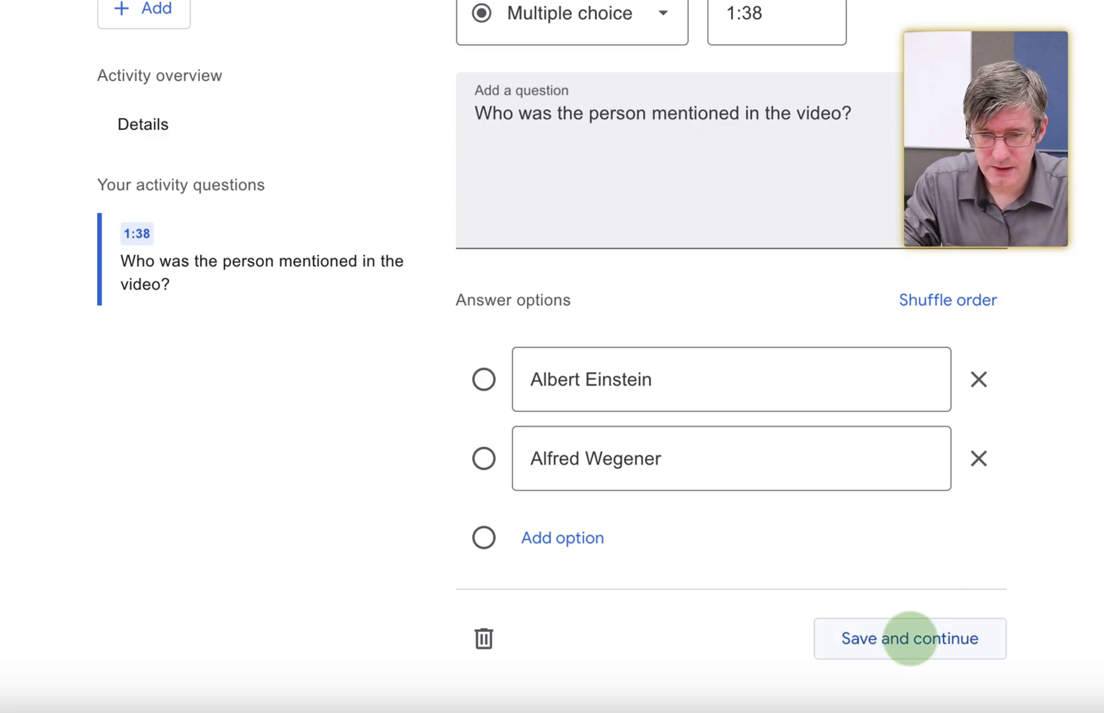
Save the 1:38 question and pause the video at 3:25 in Spreading Seafloor
left_click(910, 639)
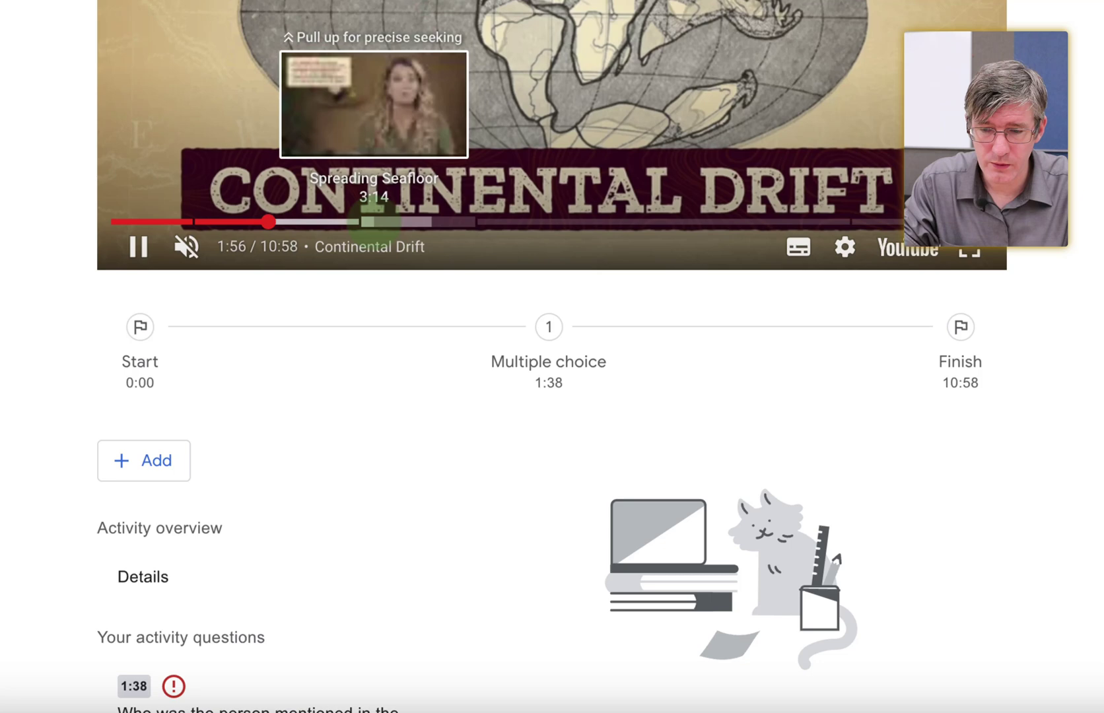
left_click(390, 221)
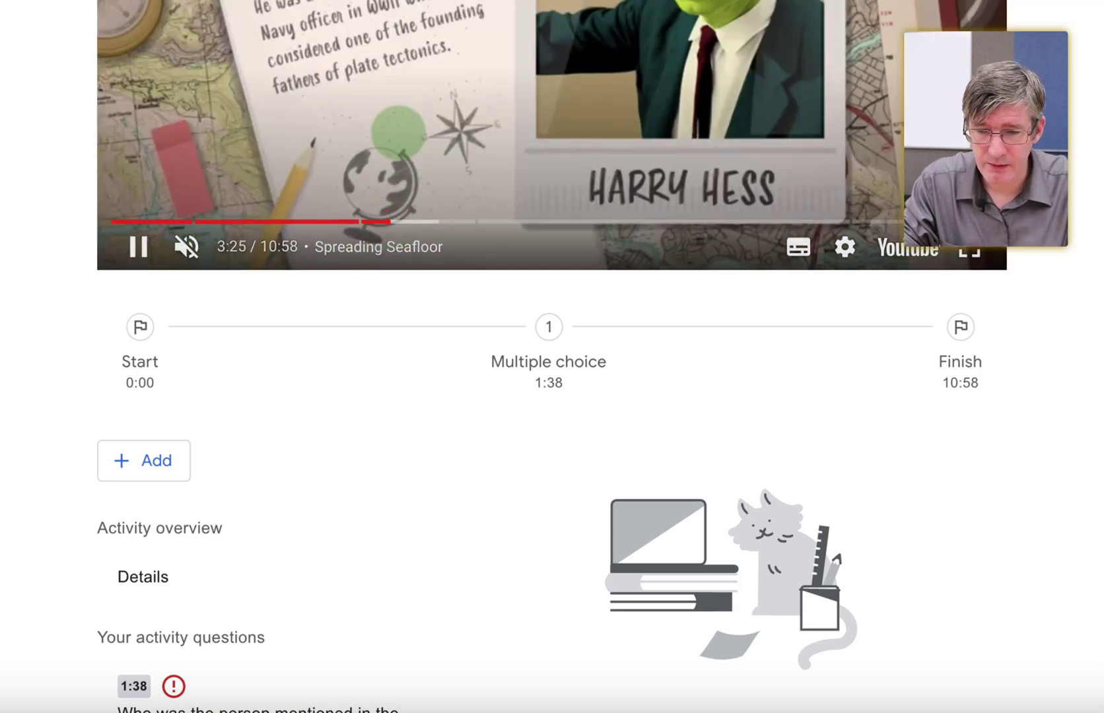
key("space")
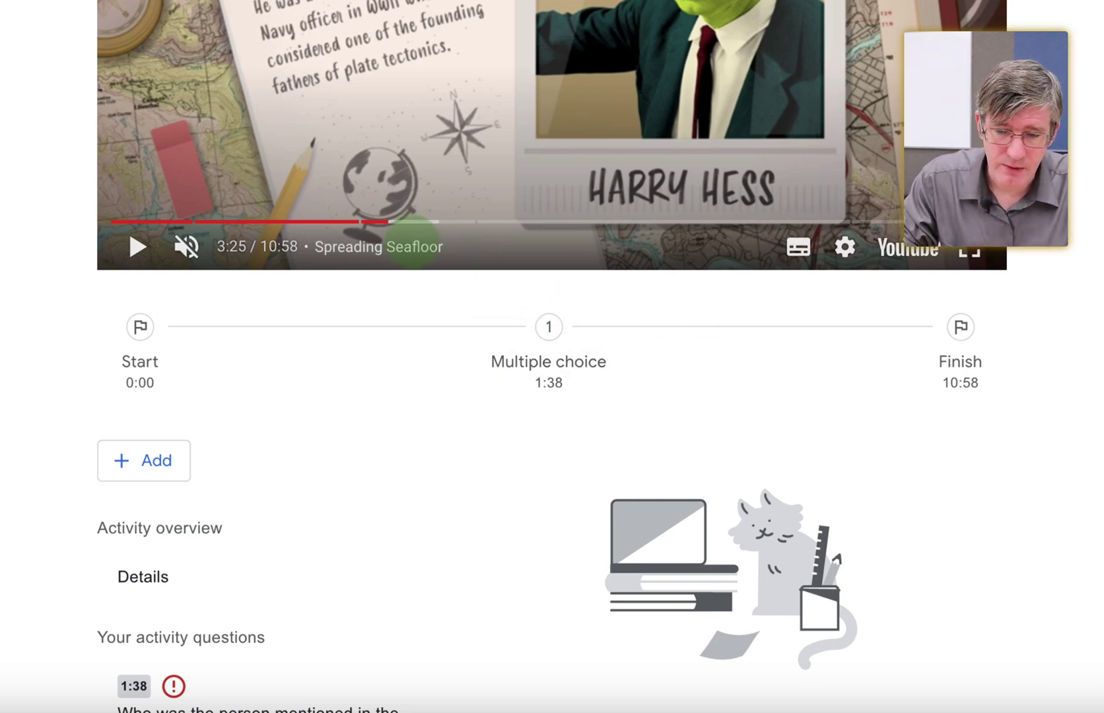
left_click_drag(388, 222, 389, 222)
scroll(353, 436, "down", 1)
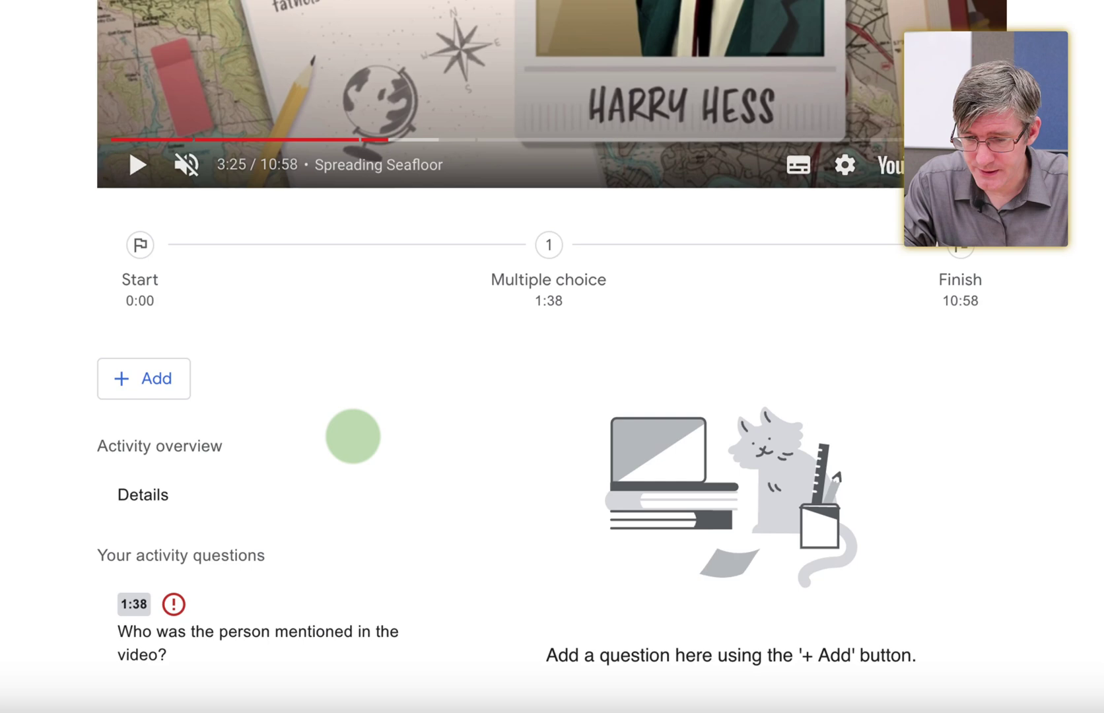
Add and save a 3:25 open-ended question: 'Using this video and your text books, tell me about Harry Hess.'
left_click(144, 379)
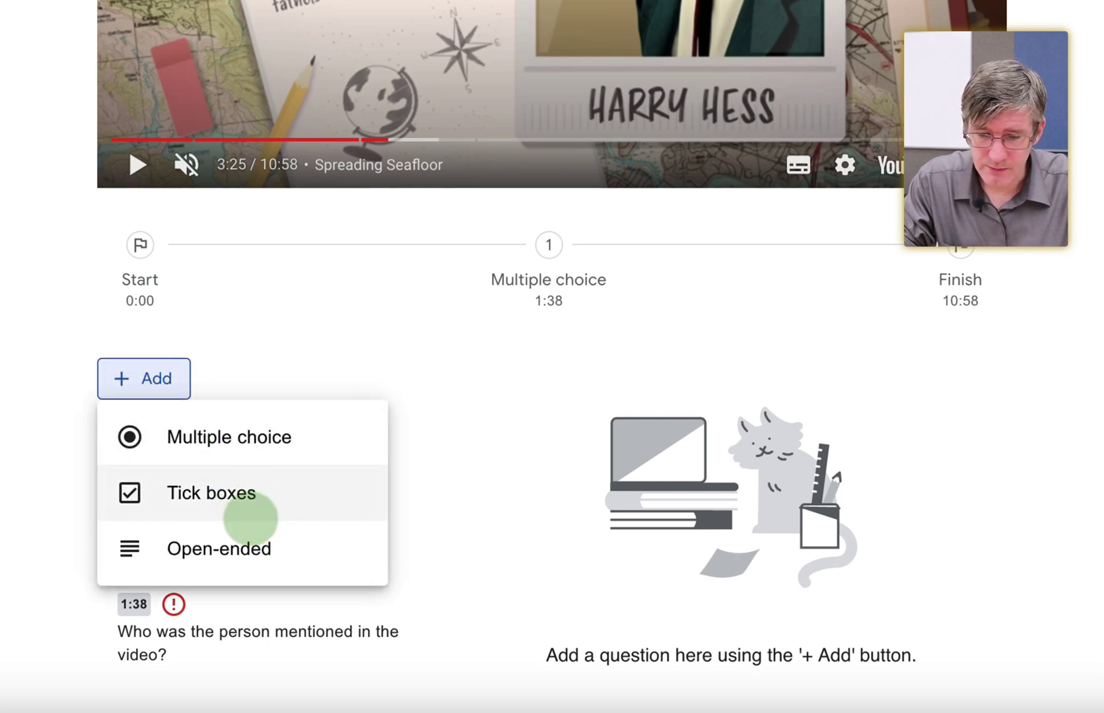
left_click(259, 539)
left_click(662, 514)
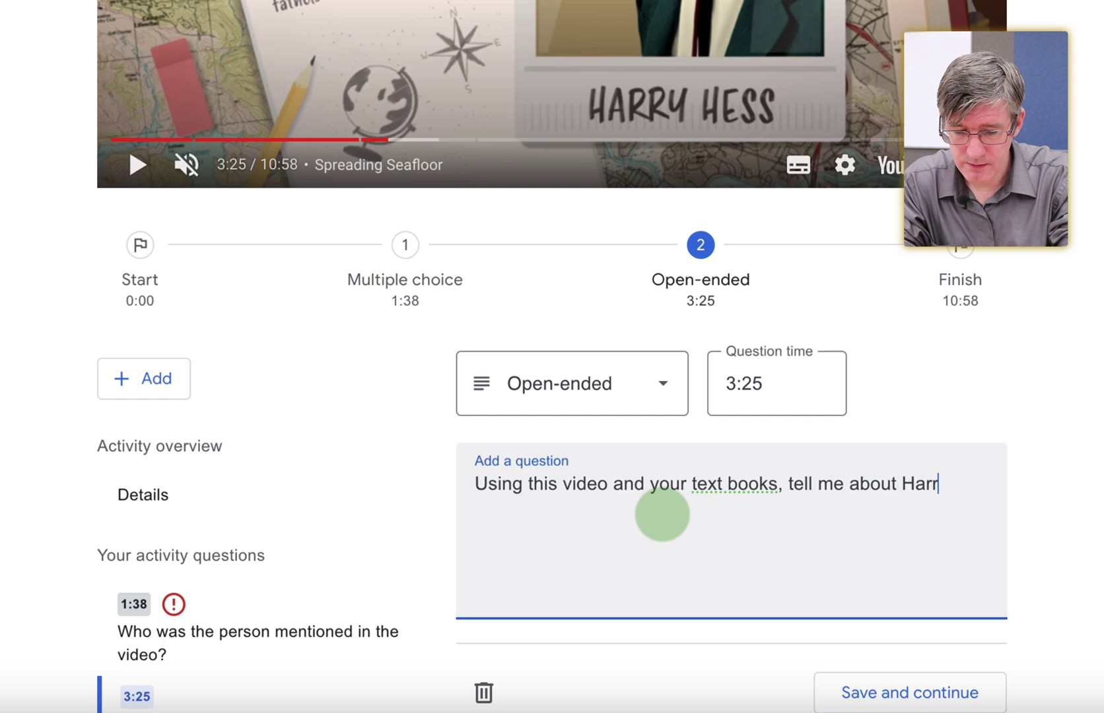
type("ss.")
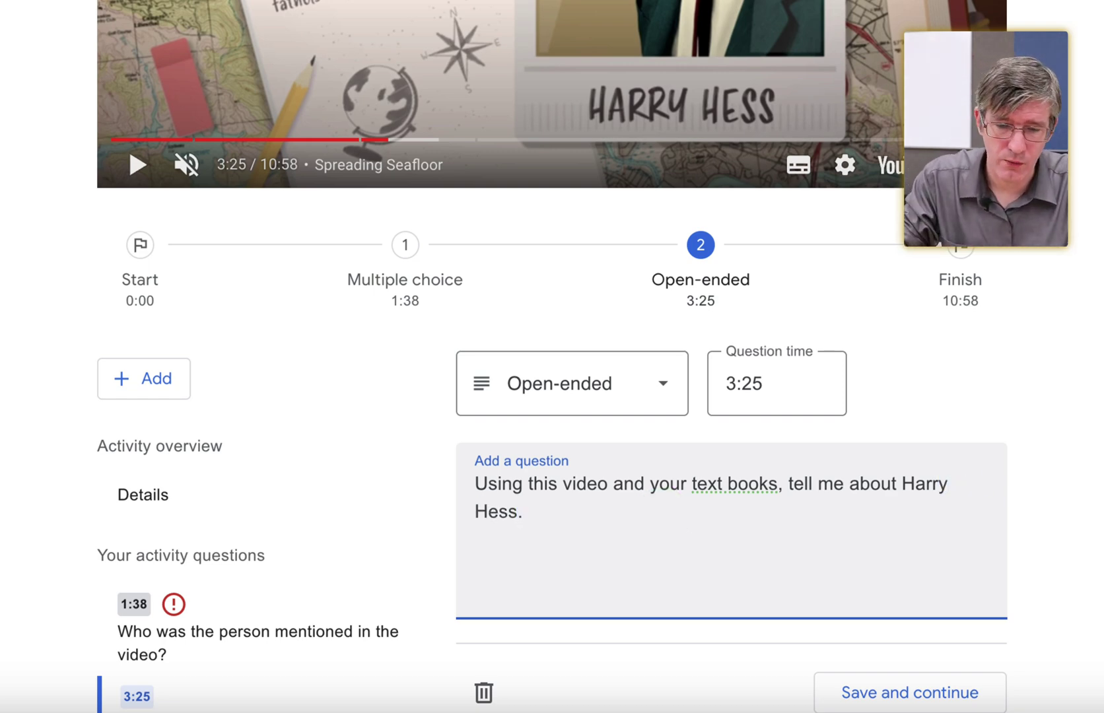
scroll(553, 356, "down", 2)
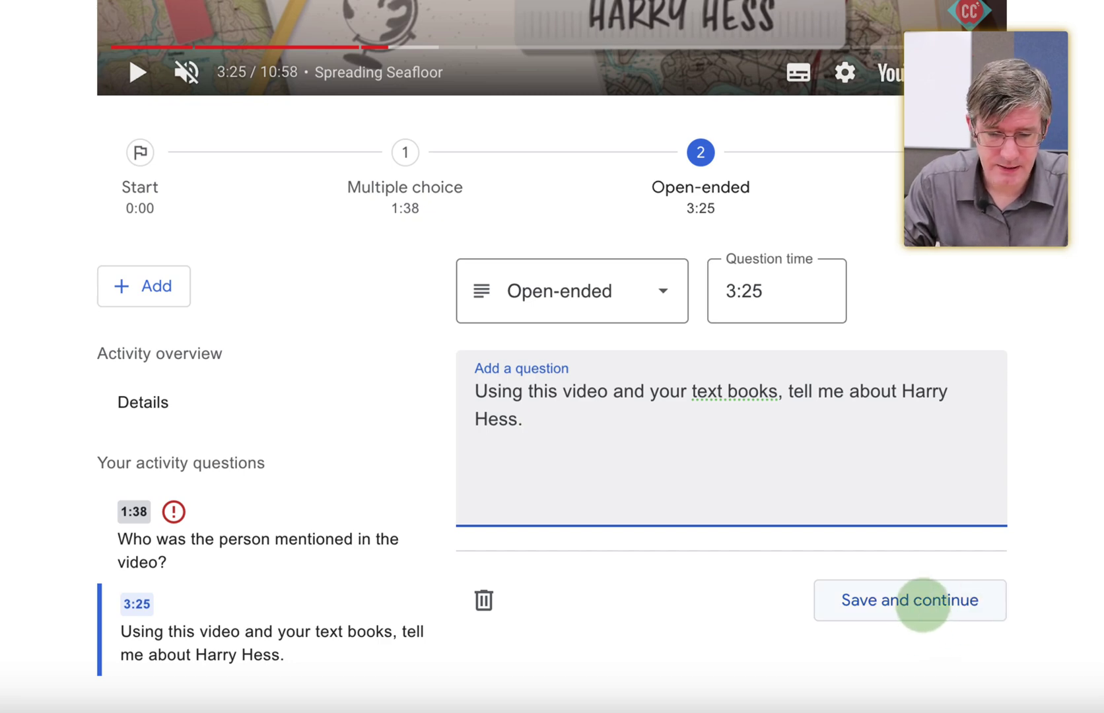
left_click(923, 600)
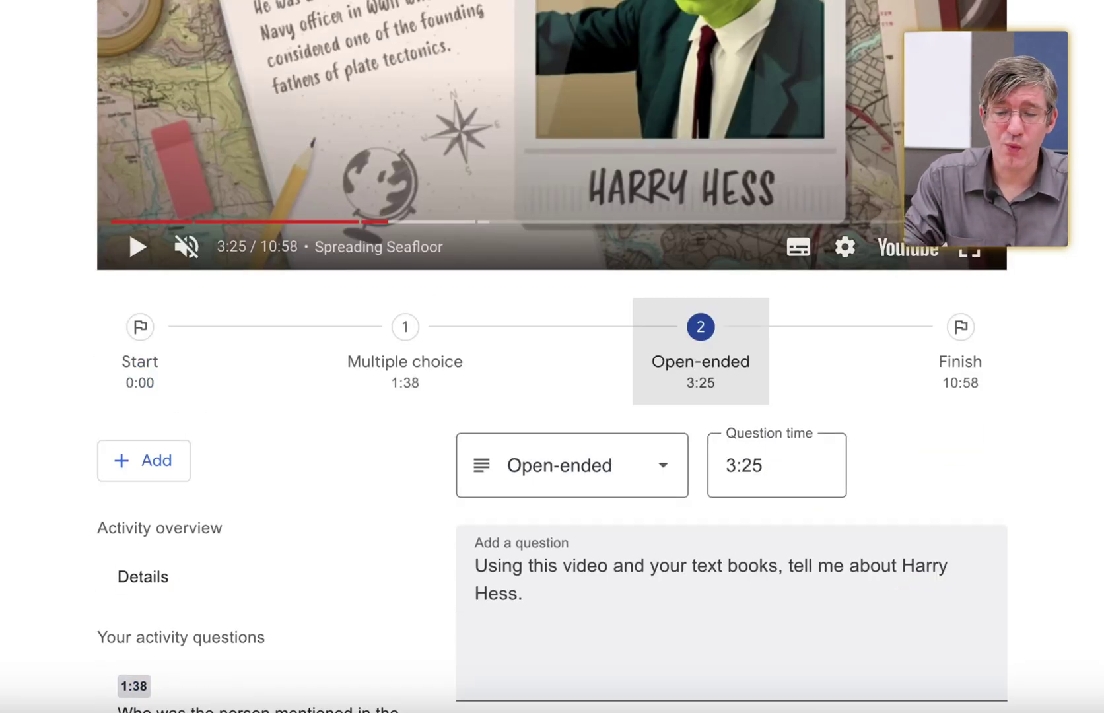
Cue the video to 6:58 and add a multiple-choice question 'Which section did we talk about?'
left_click(542, 221)
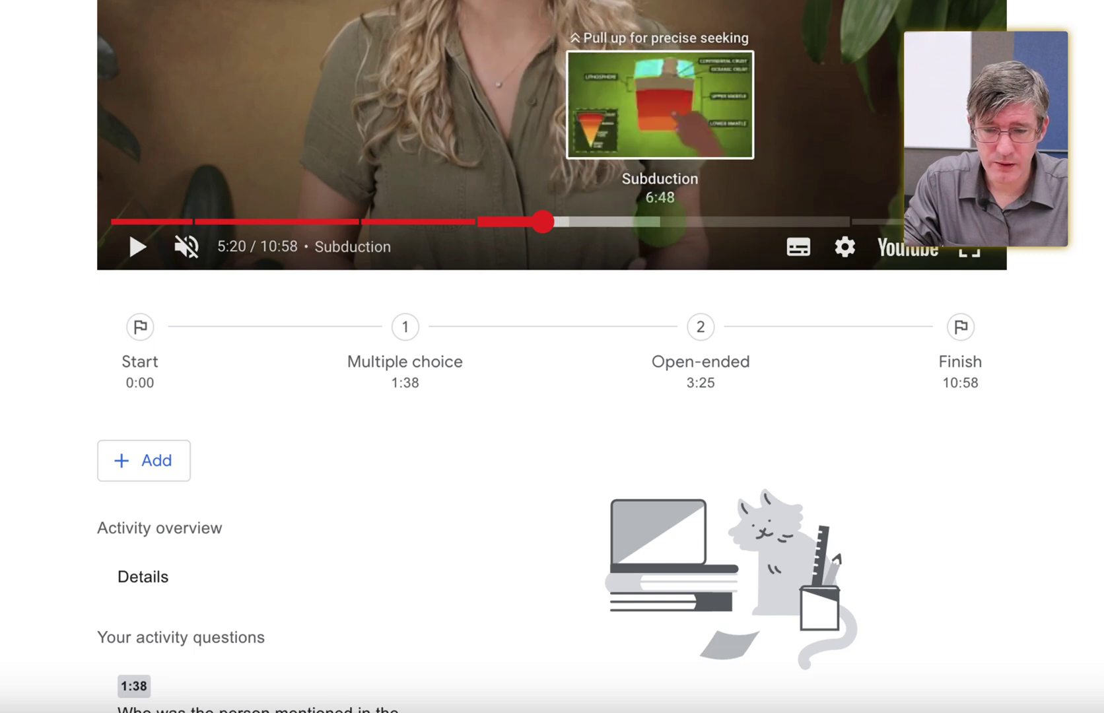
left_click(661, 222)
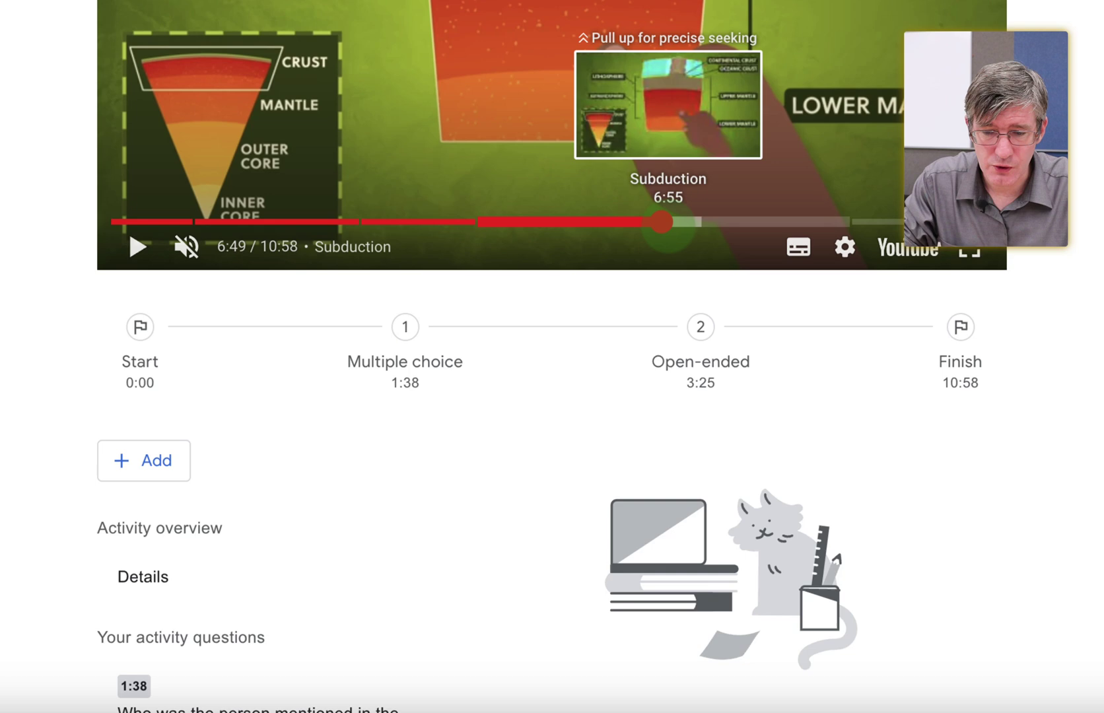
left_click(669, 222)
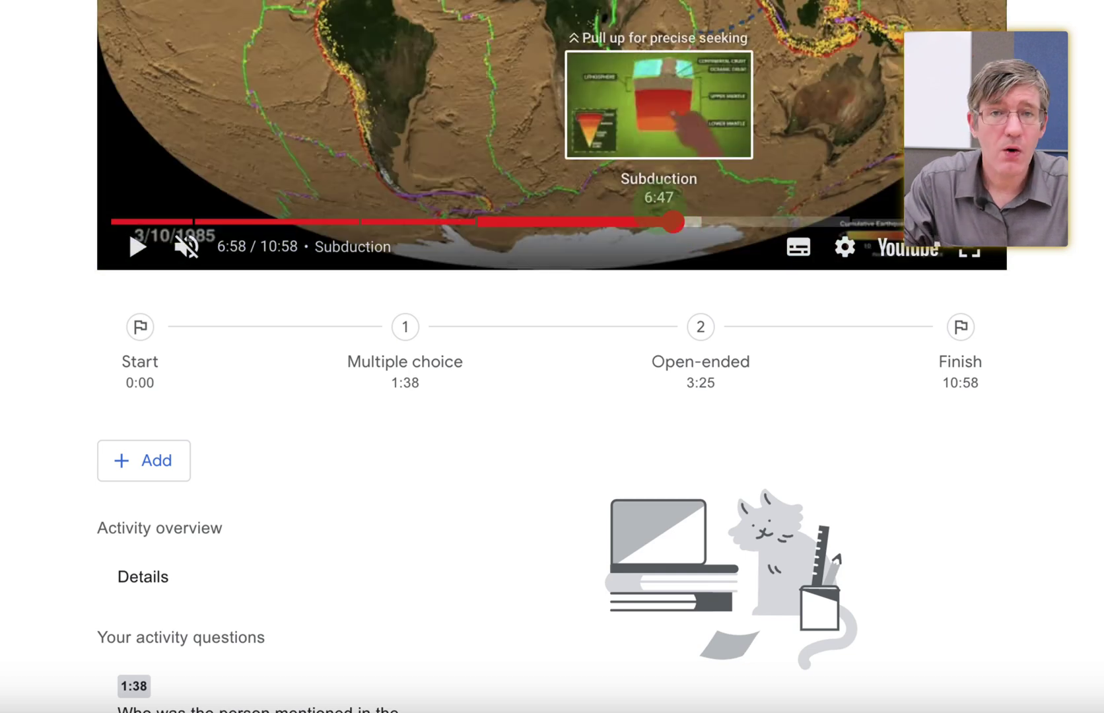
left_click(142, 459)
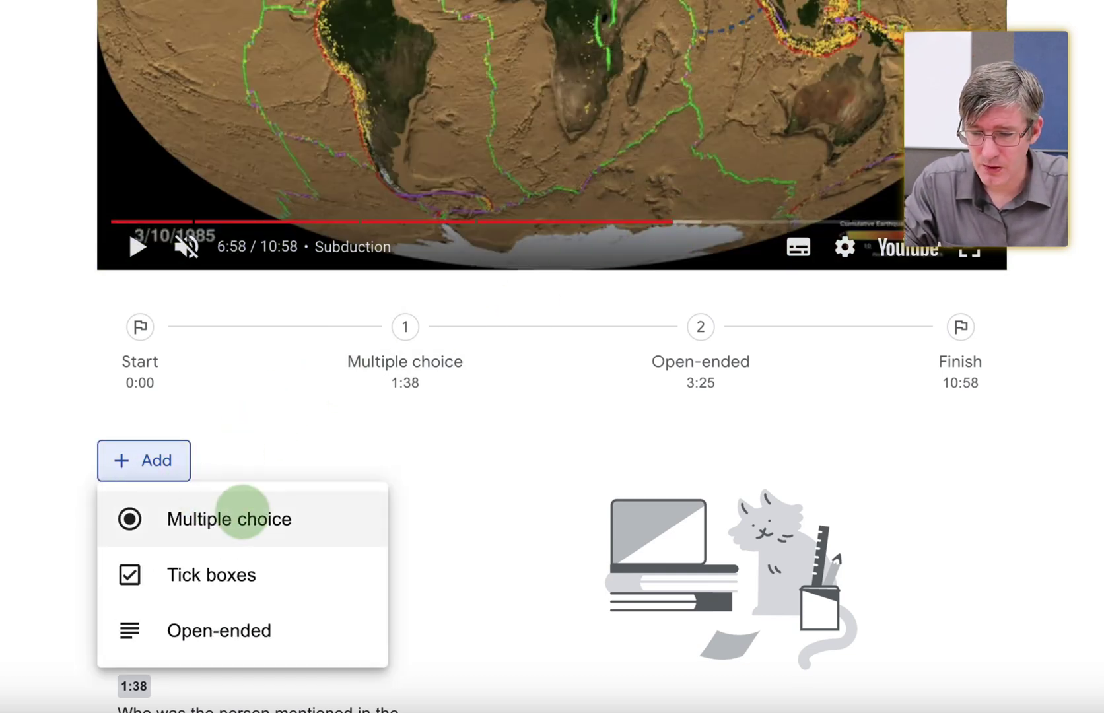
left_click(241, 516)
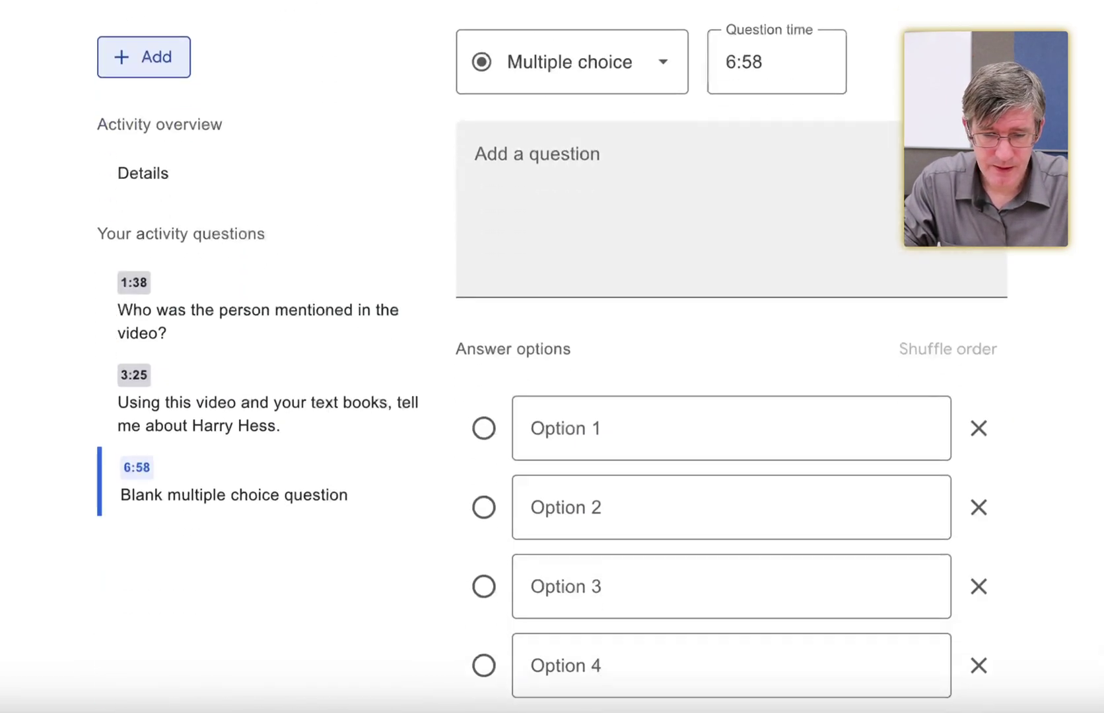
left_click(676, 145)
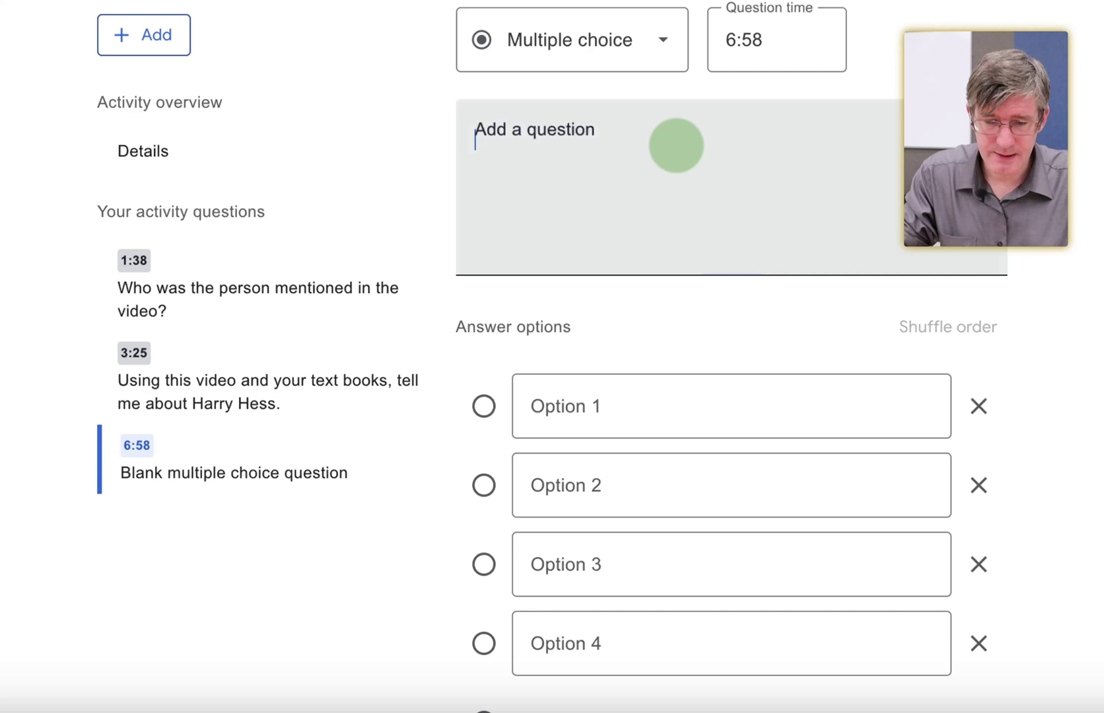
type("Which section did we talk about?")
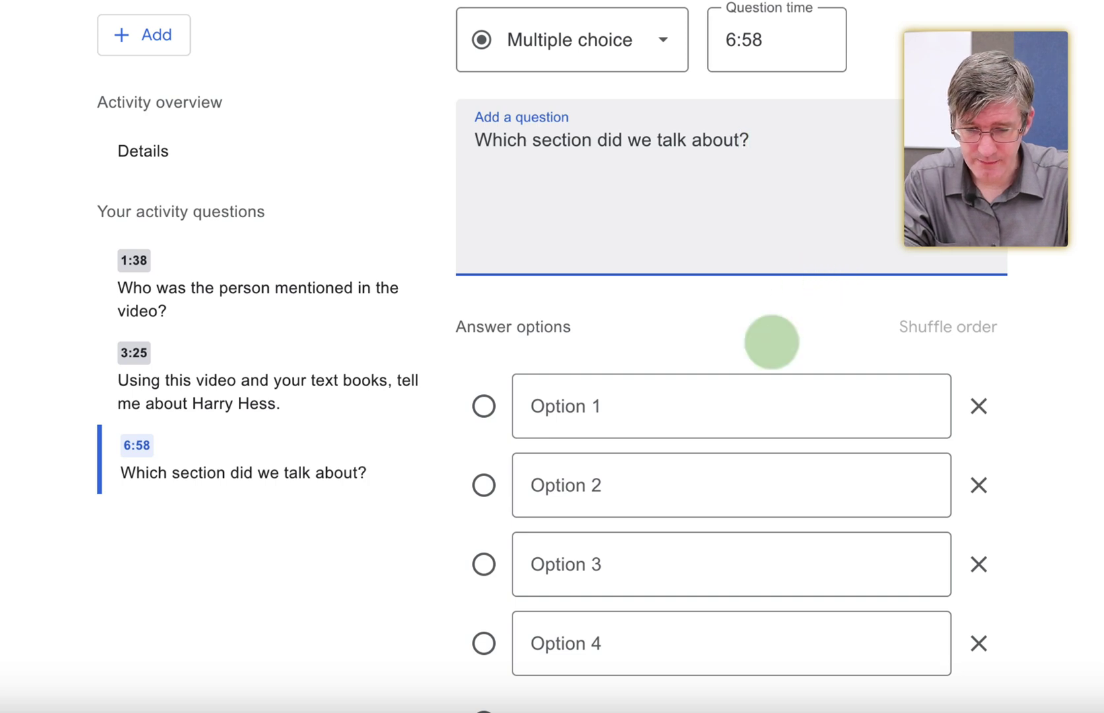
Give it options Crust and Mantle, remove the extras, mark Crust correct, and save
left_click(689, 417)
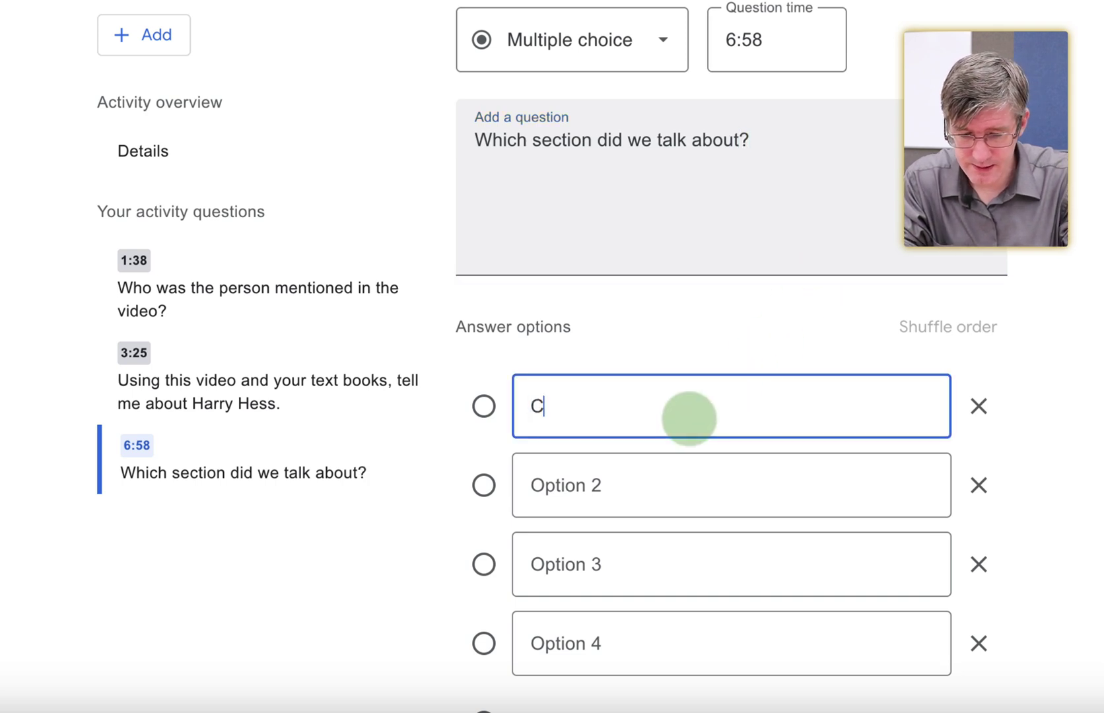
left_click(685, 482)
type("Mantle")
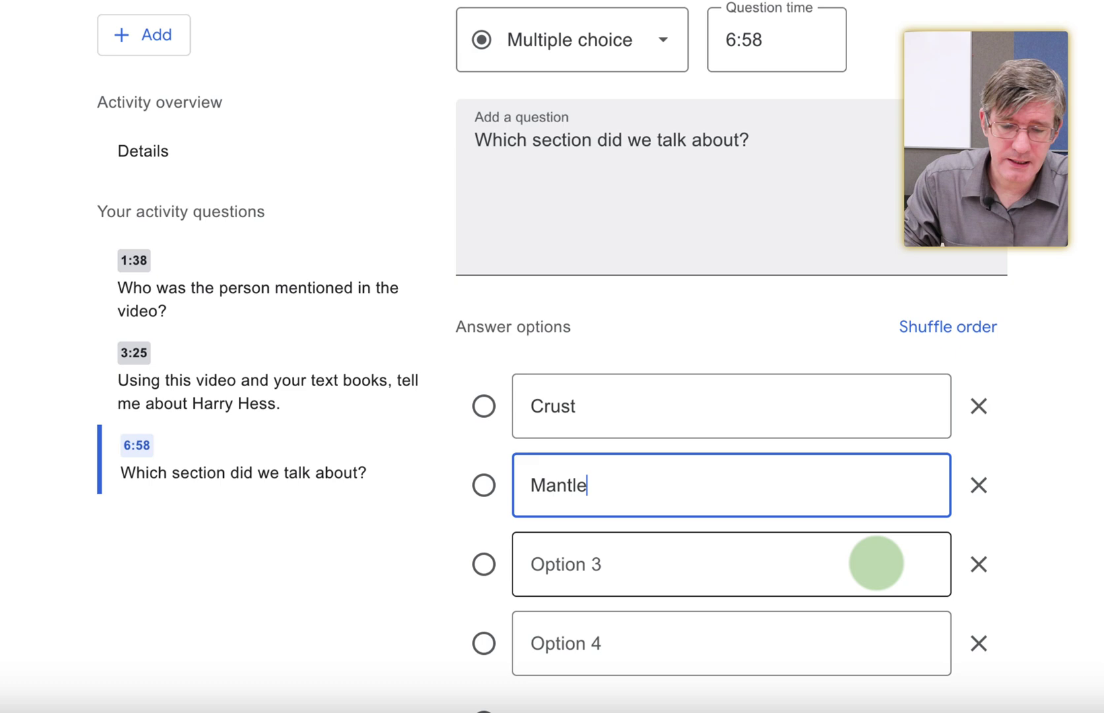
left_click(979, 564)
left_click(978, 566)
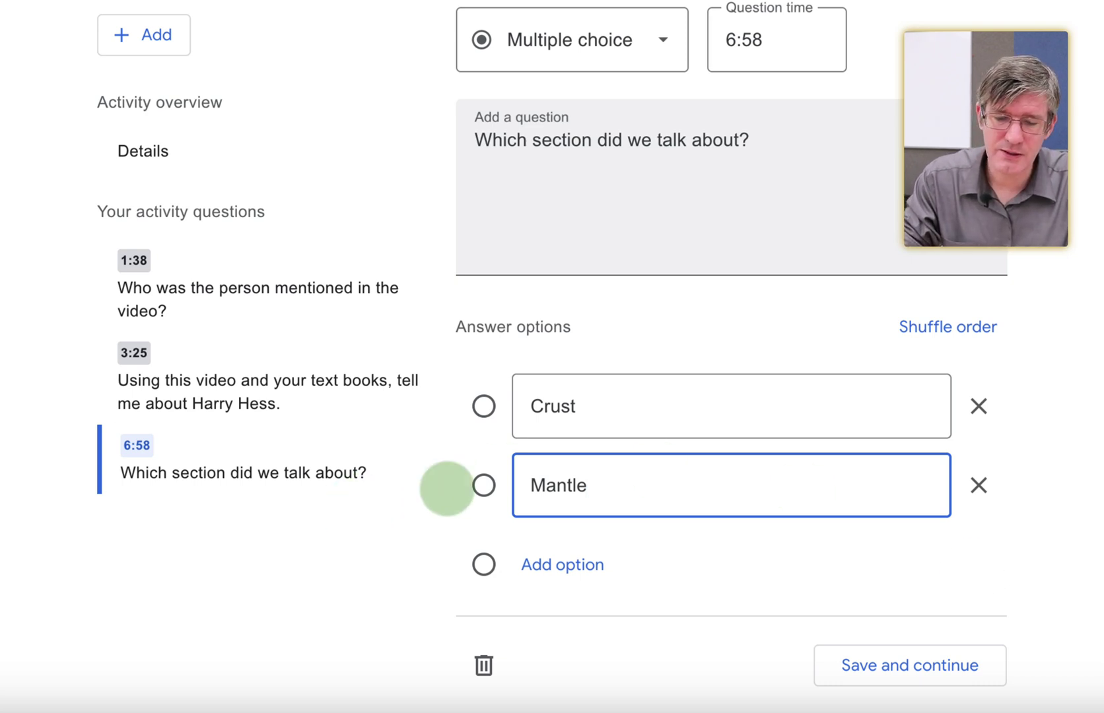
left_click(484, 406)
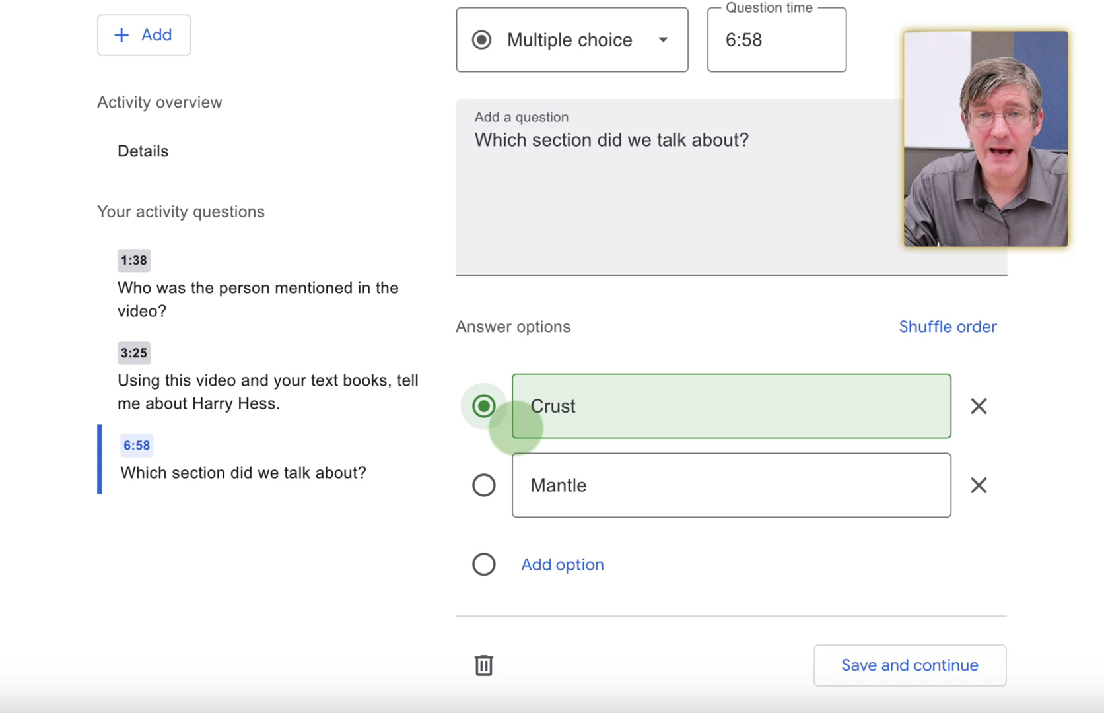
left_click(928, 670)
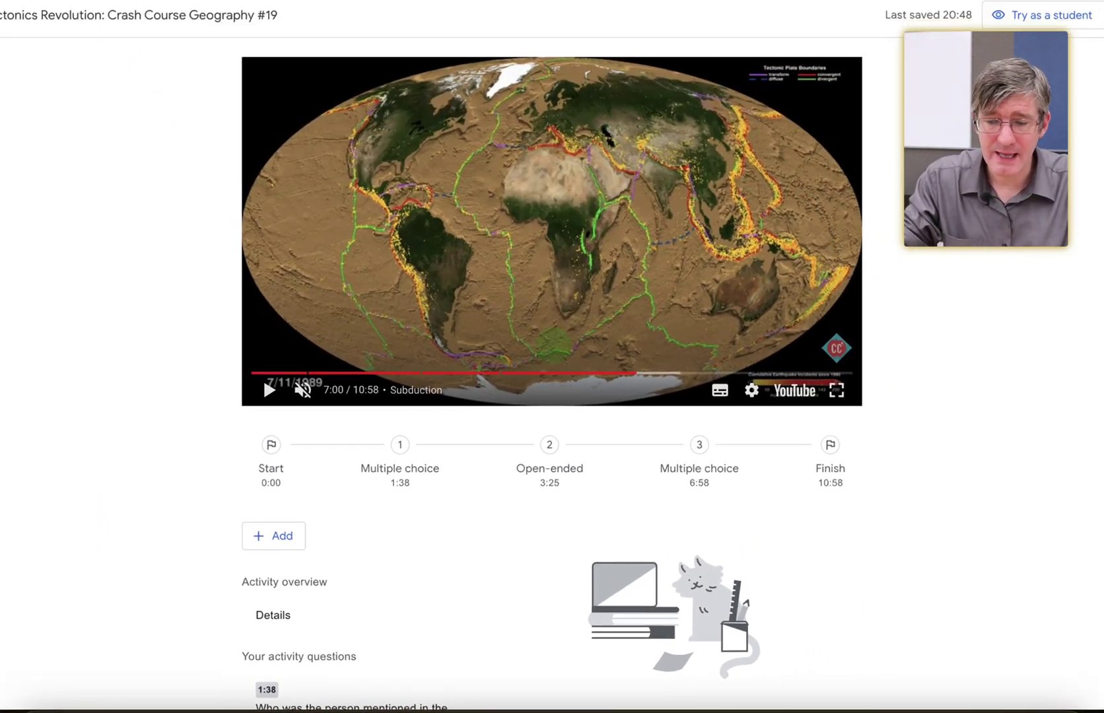
Review the Start, 1:38 multiple-choice, 3:25 open-ended, 6:58 multiple-choice and 10:58 Finish checkpoints
left_click(271, 447)
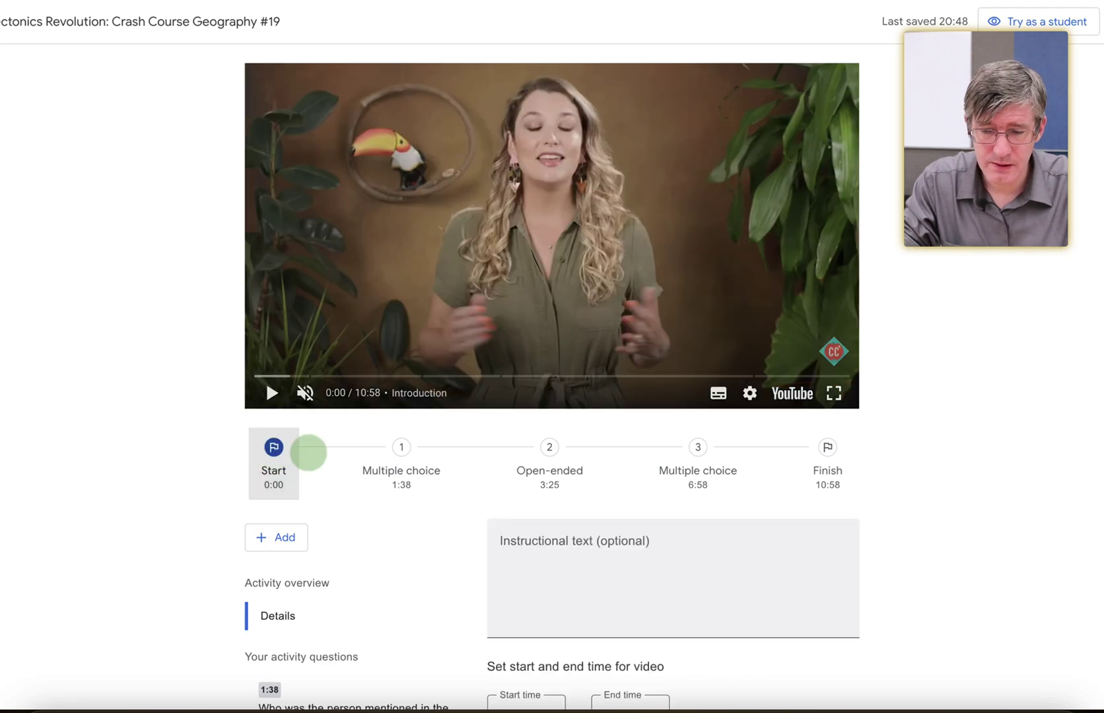
left_click(401, 461)
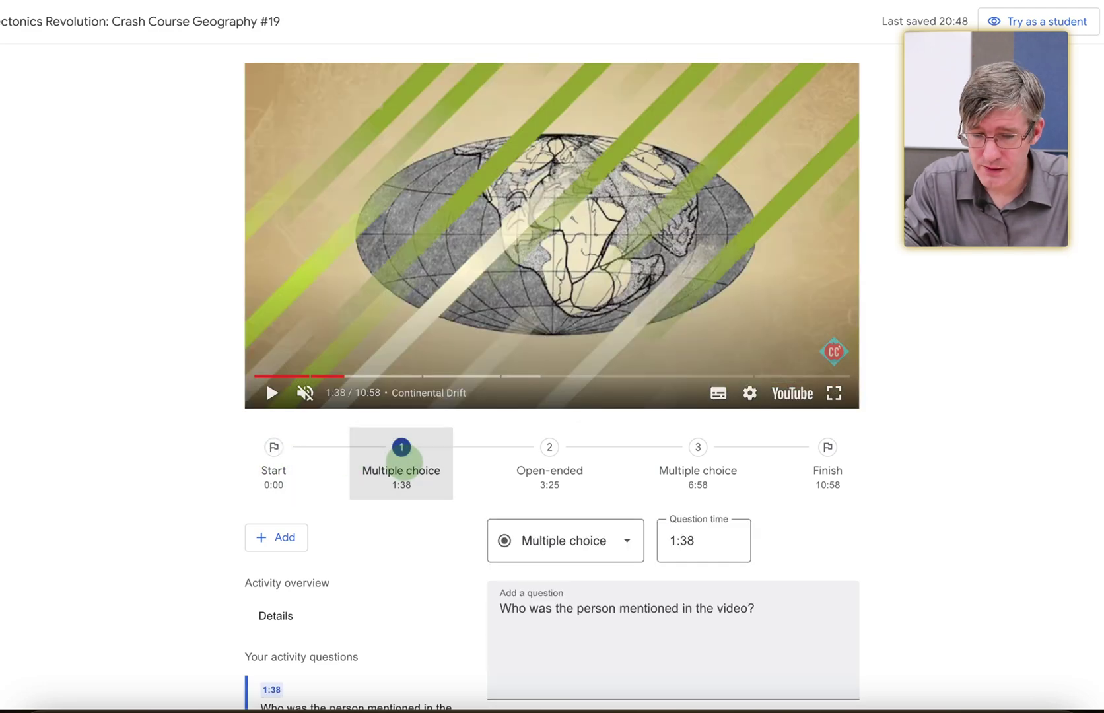
scroll(401, 459, "down", 5)
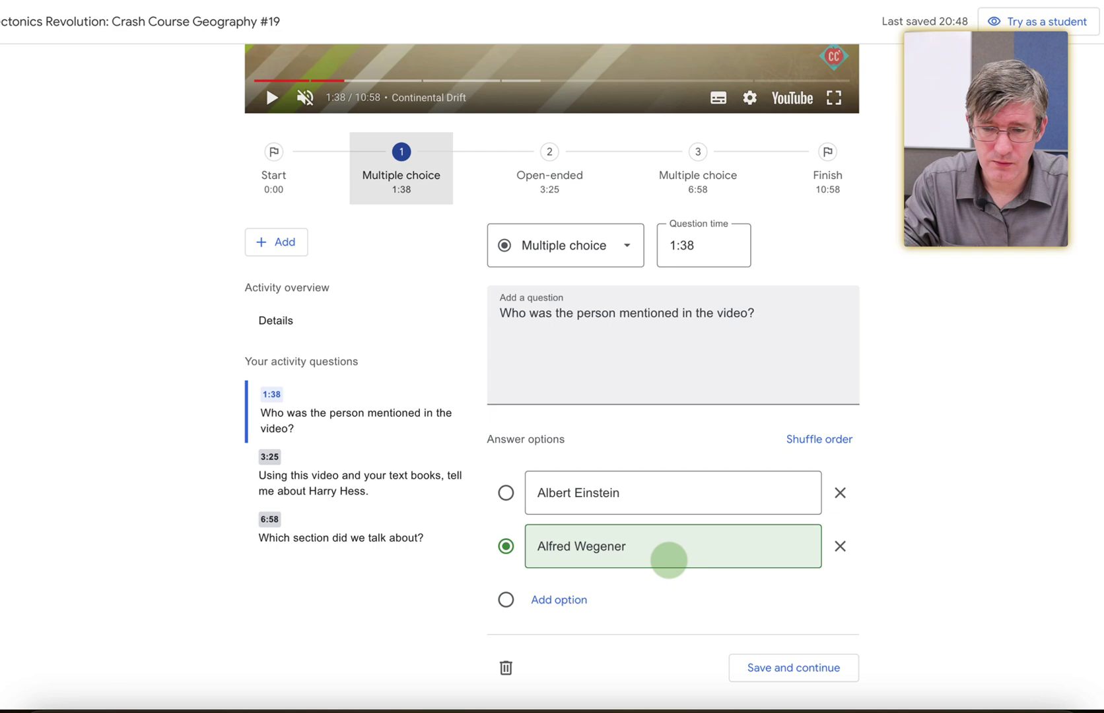
scroll(666, 557, "up", 1)
left_click(575, 214)
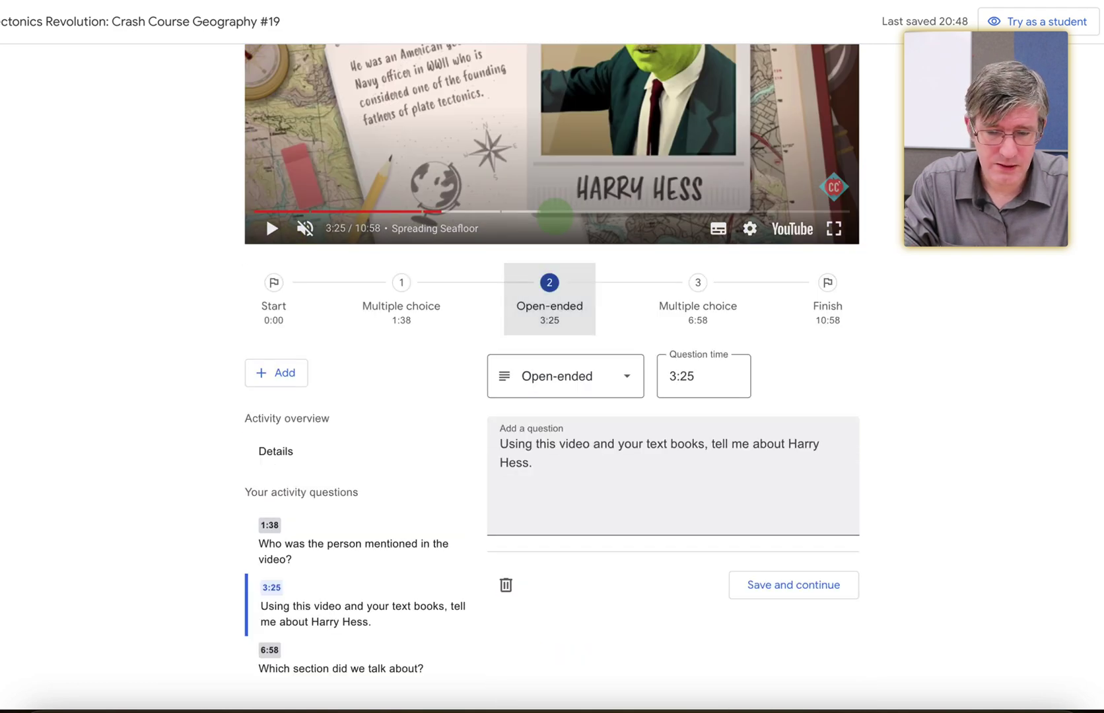
left_click(694, 301)
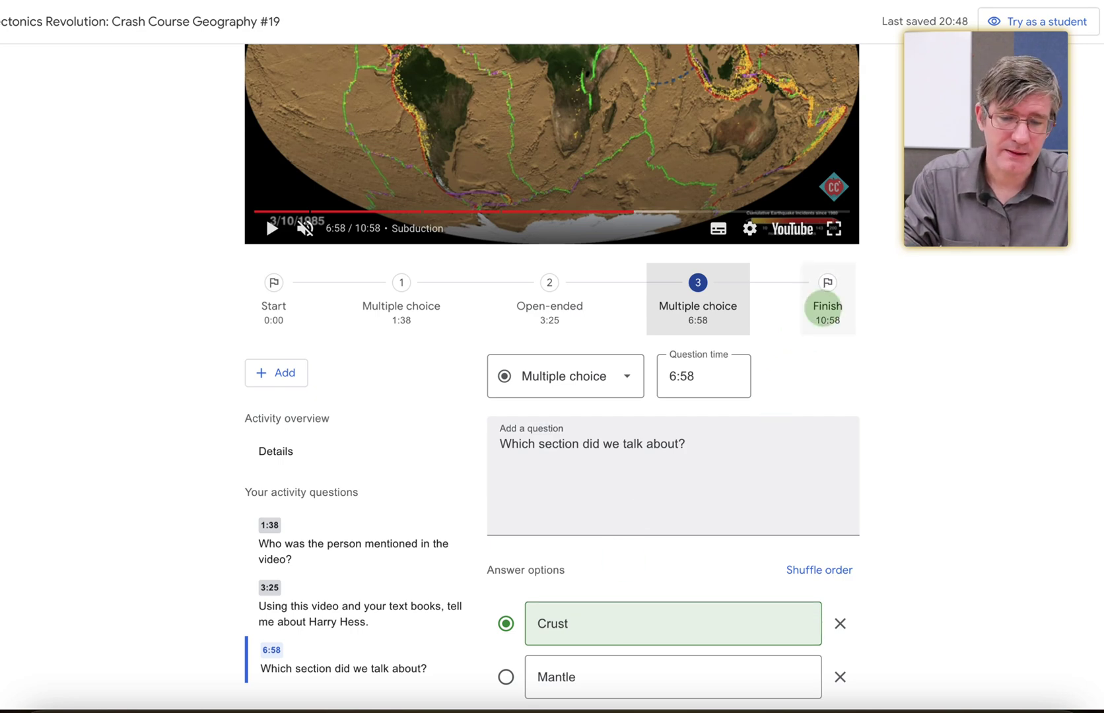
left_click(827, 303)
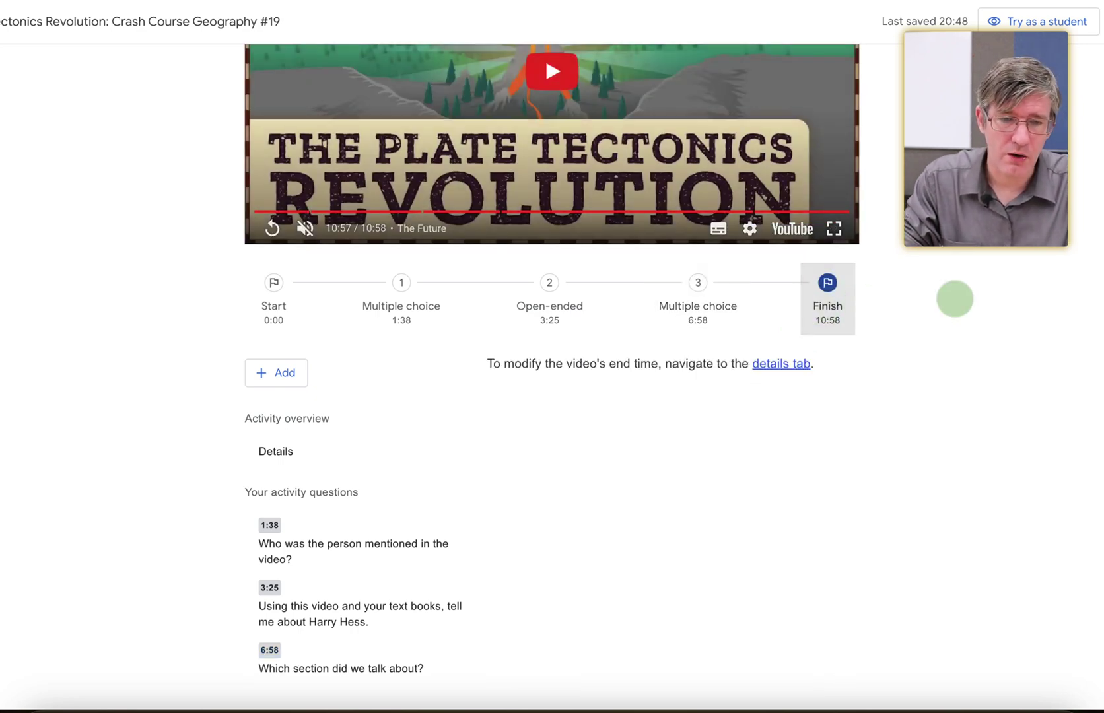
scroll(955, 298, "up", 3)
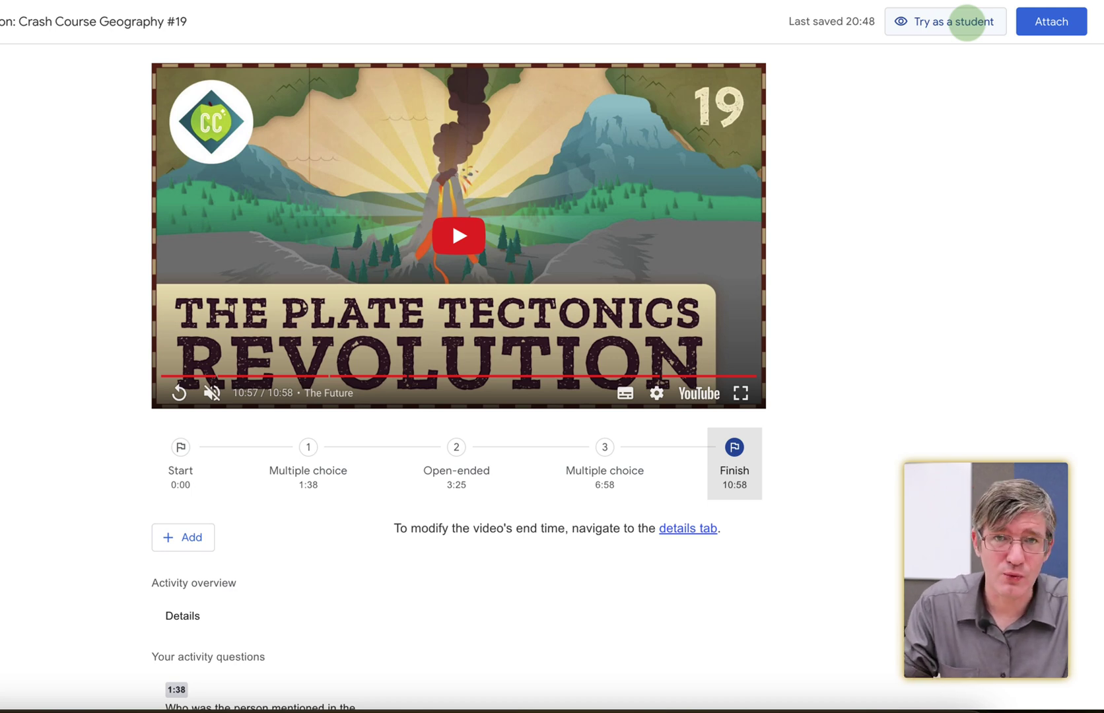
Try the activity as a student, answering the 1:38 question with Albert Einstein, then Alfred Wegener
left_click(967, 21)
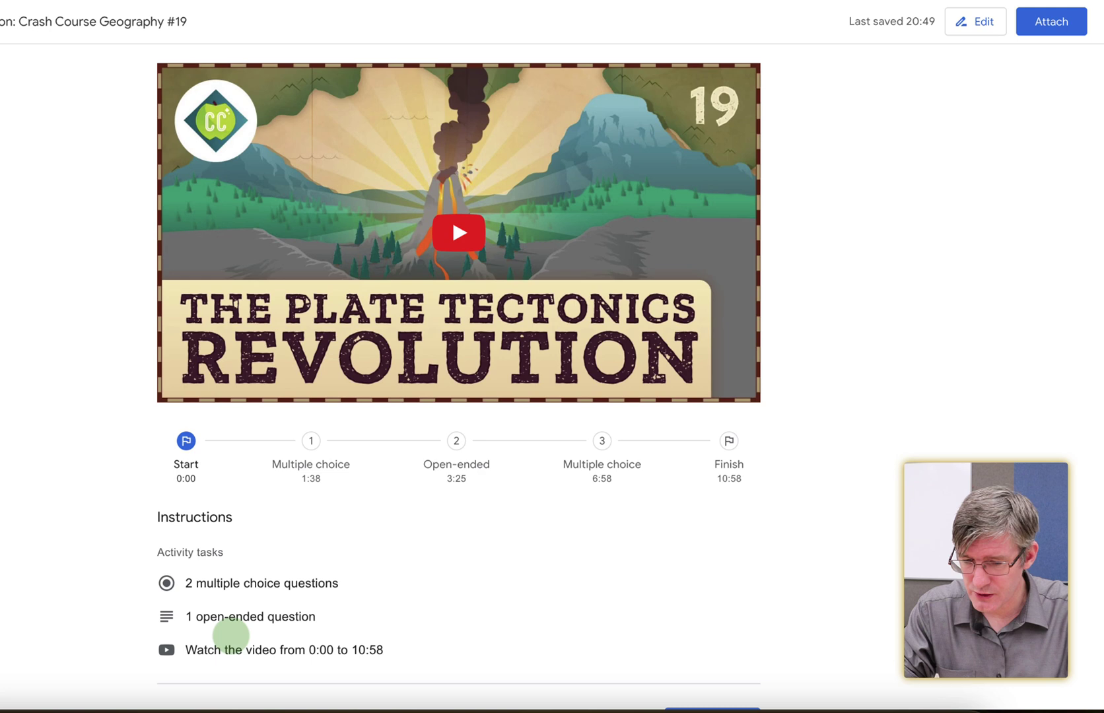
scroll(288, 650, "down", 1)
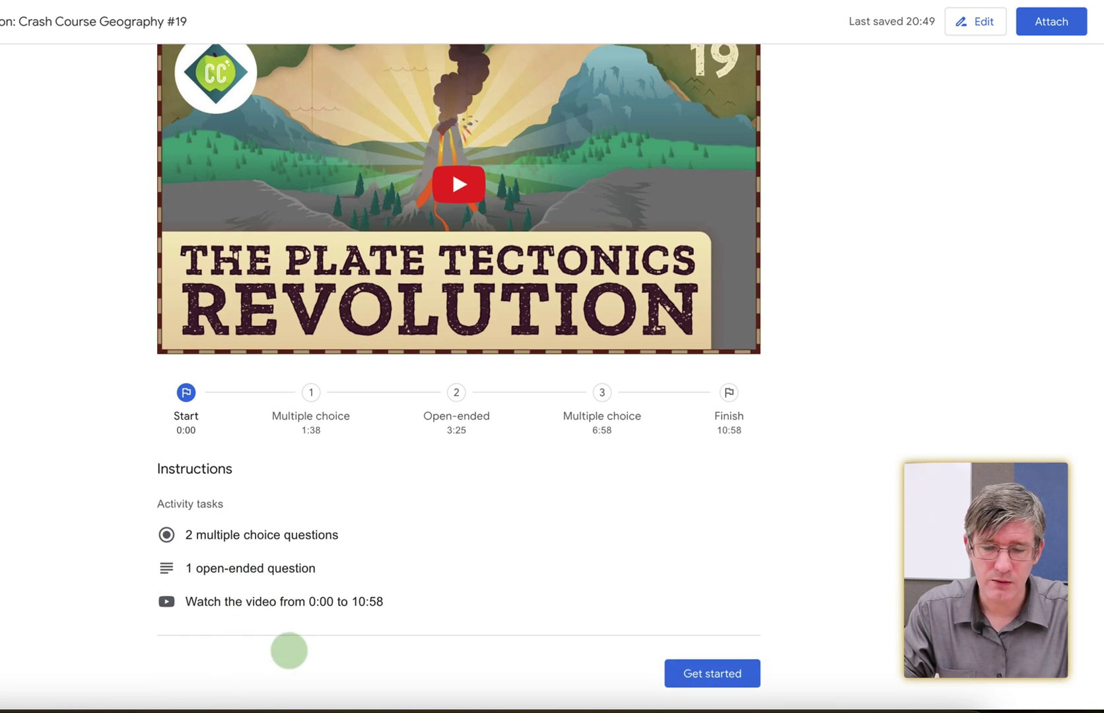
scroll(396, 601, "up", 1)
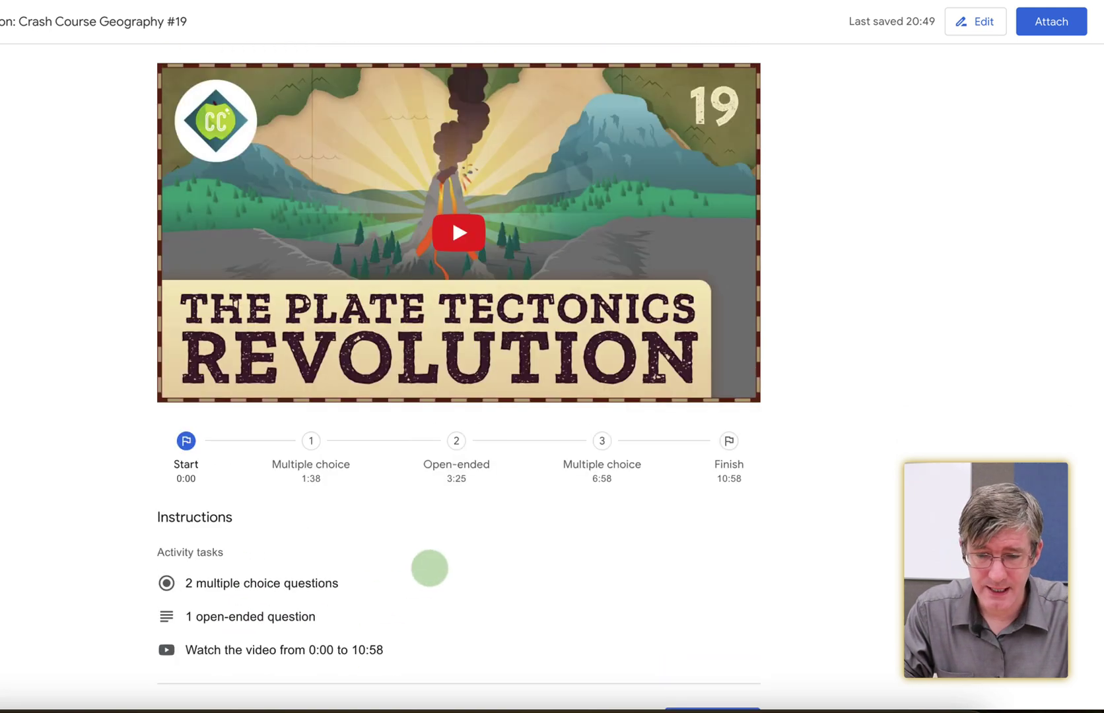
left_click(474, 224)
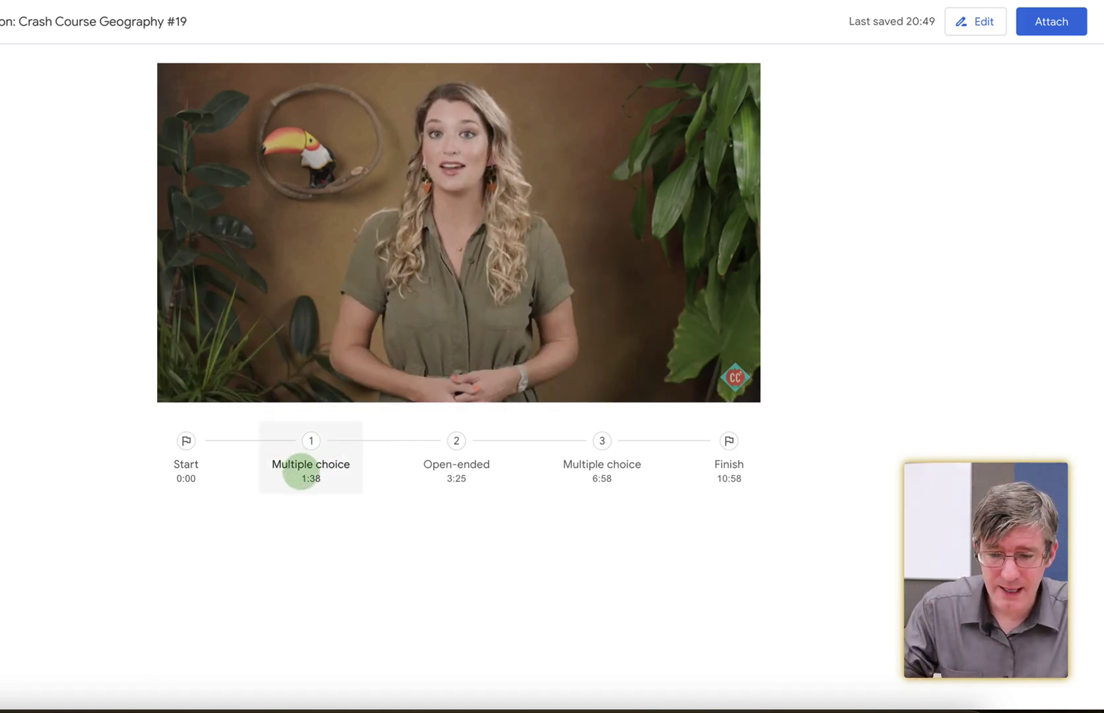
left_click(300, 471)
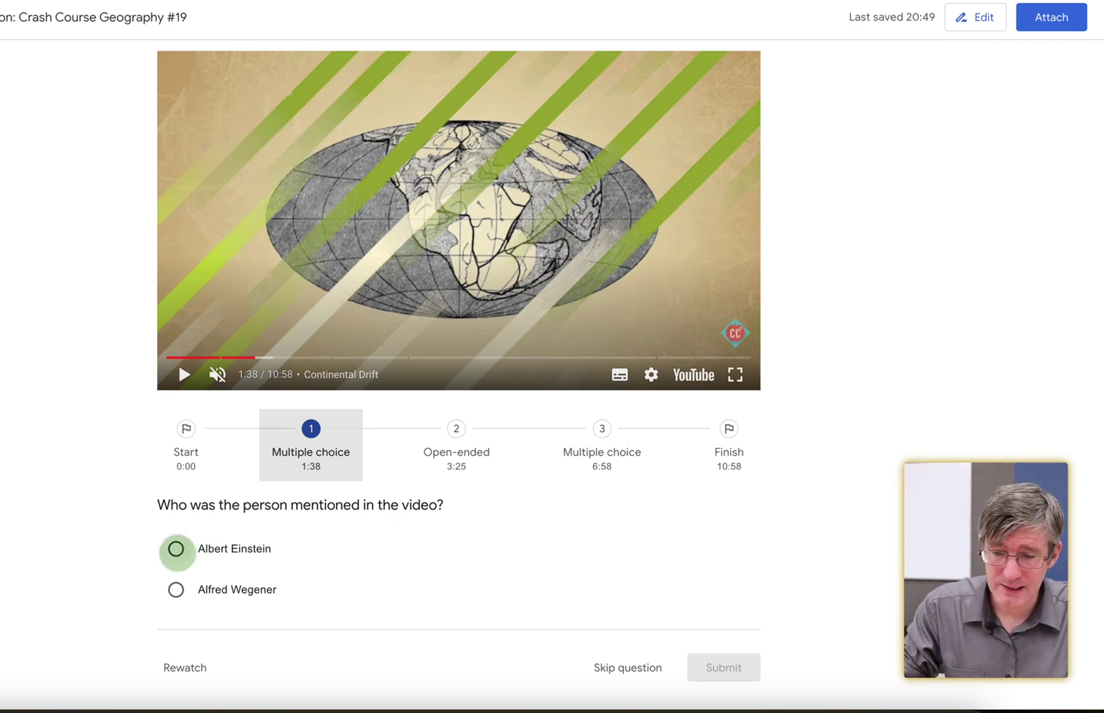
left_click(175, 549)
left_click(734, 670)
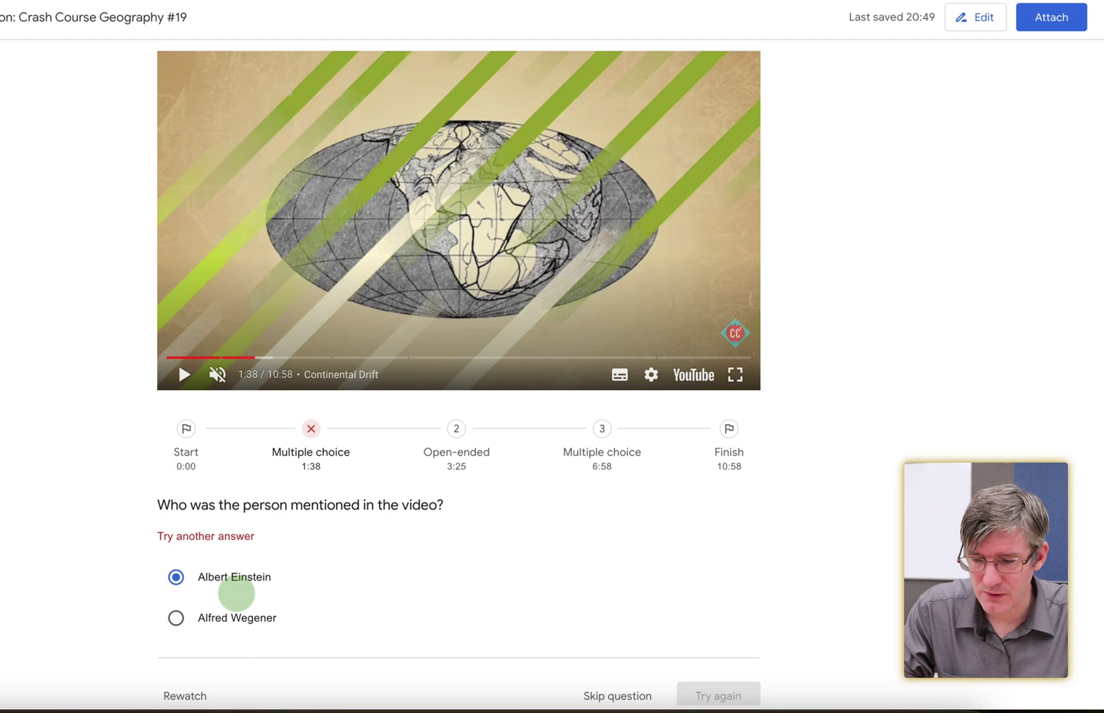
left_click(176, 617)
left_click(727, 667)
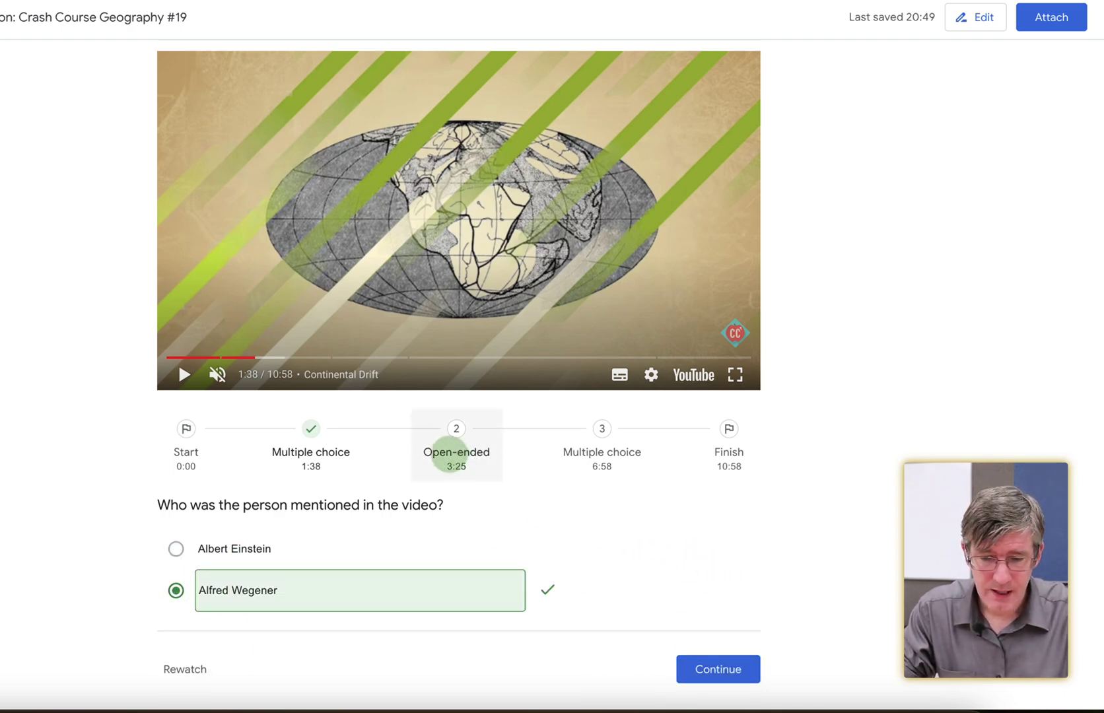
Visit the open-ended Harry Hess question, answer 6:58 with Crust, then return to editing
left_click(449, 452)
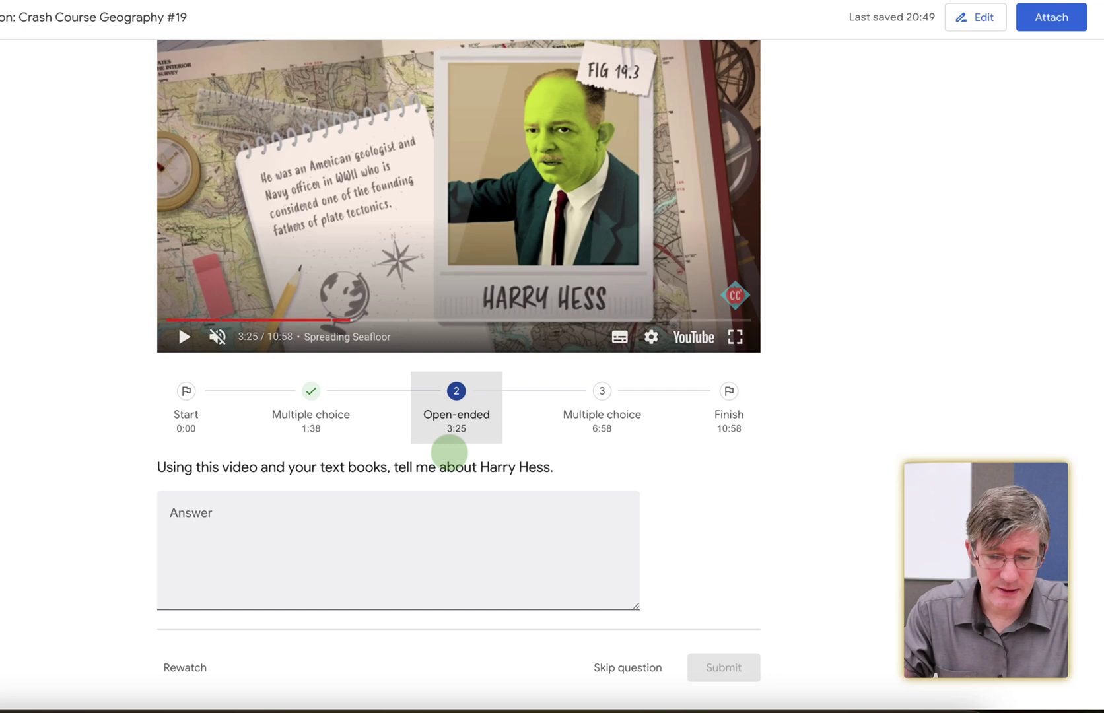
left_click(365, 547)
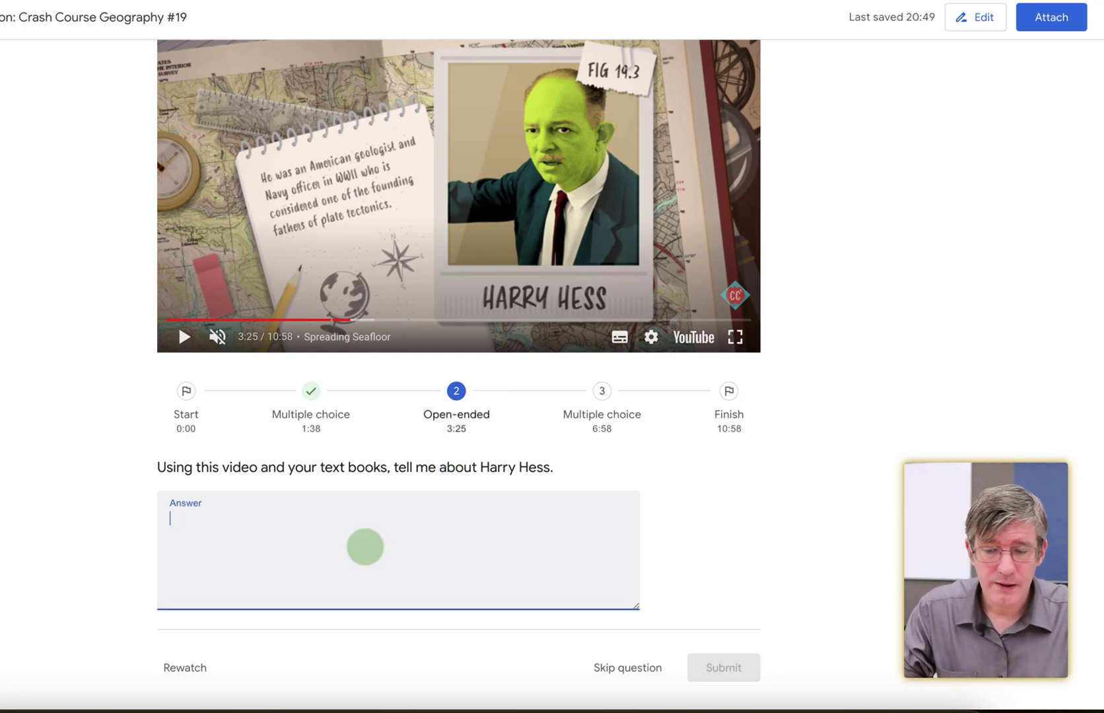
left_click(599, 422)
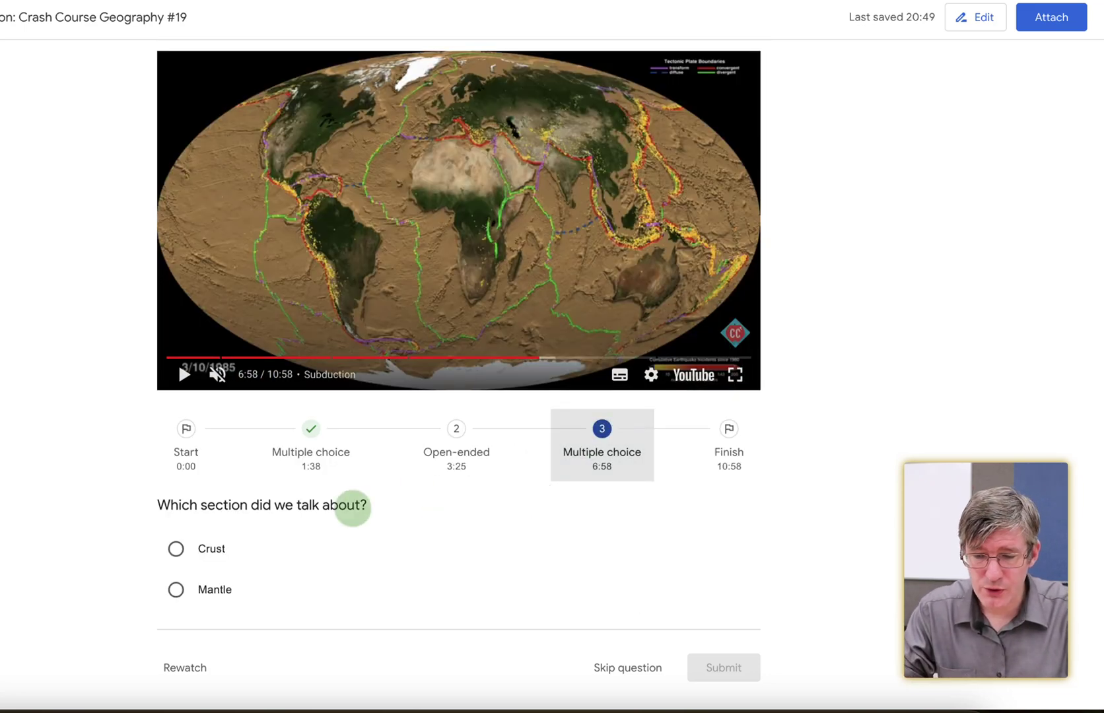
left_click(176, 549)
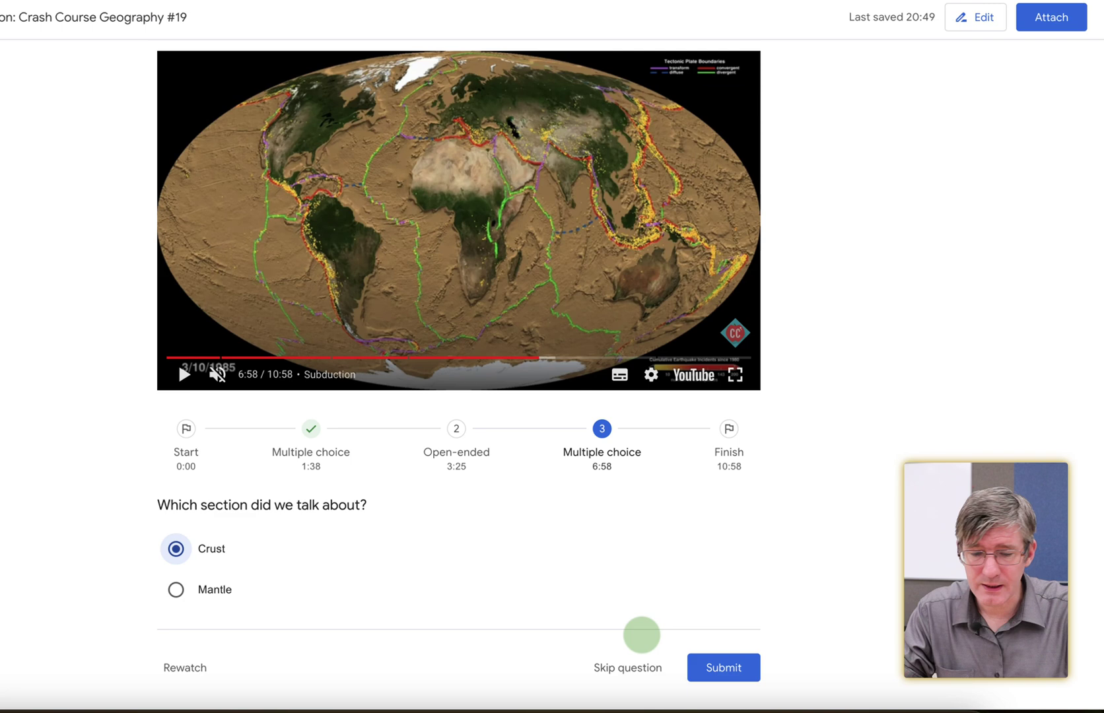
left_click(739, 663)
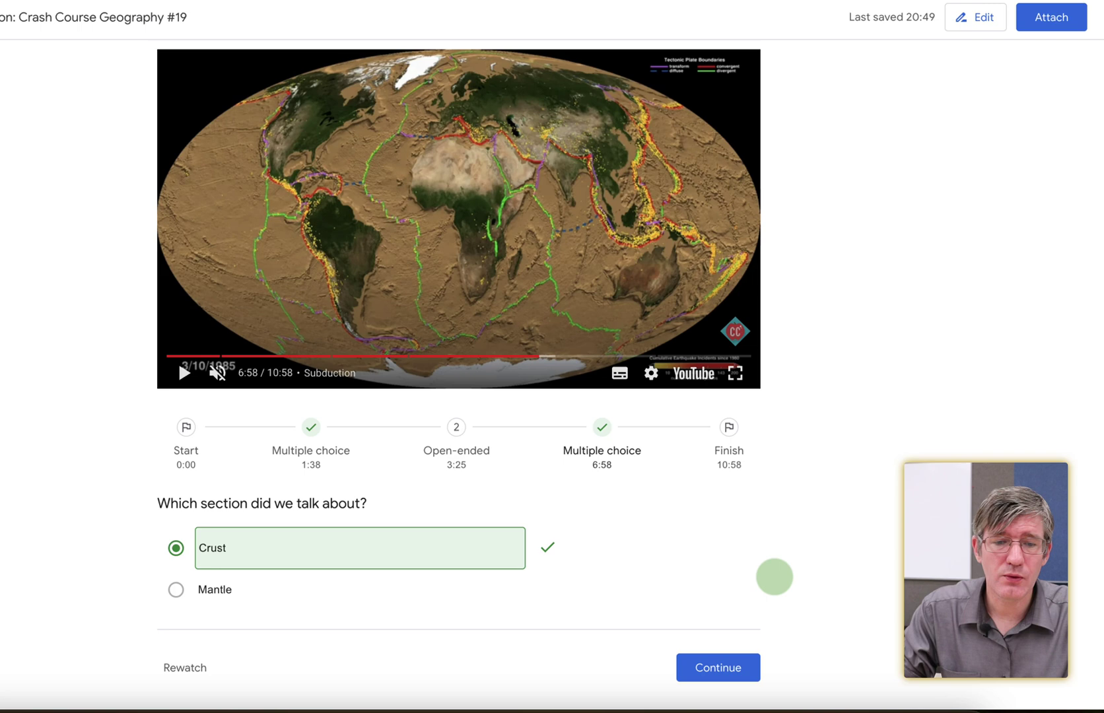
left_click(982, 17)
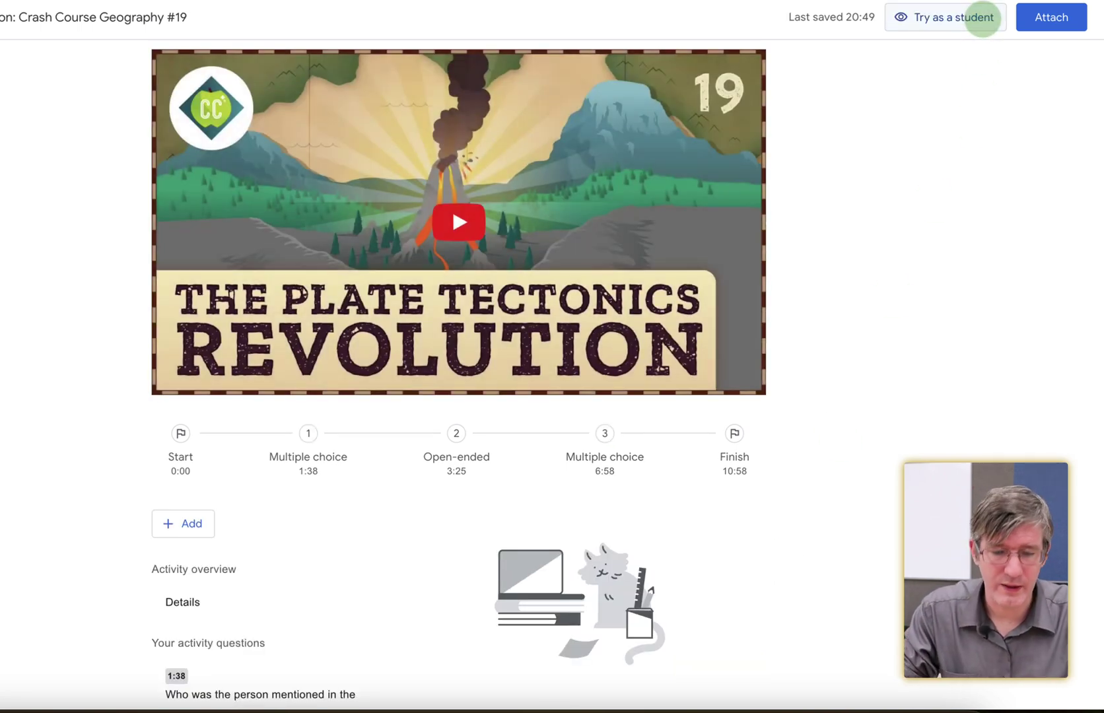
Look over the three questions and attach the Plate Tectonics Revolution video to Assignment 4
scroll(902, 374, "down", 3)
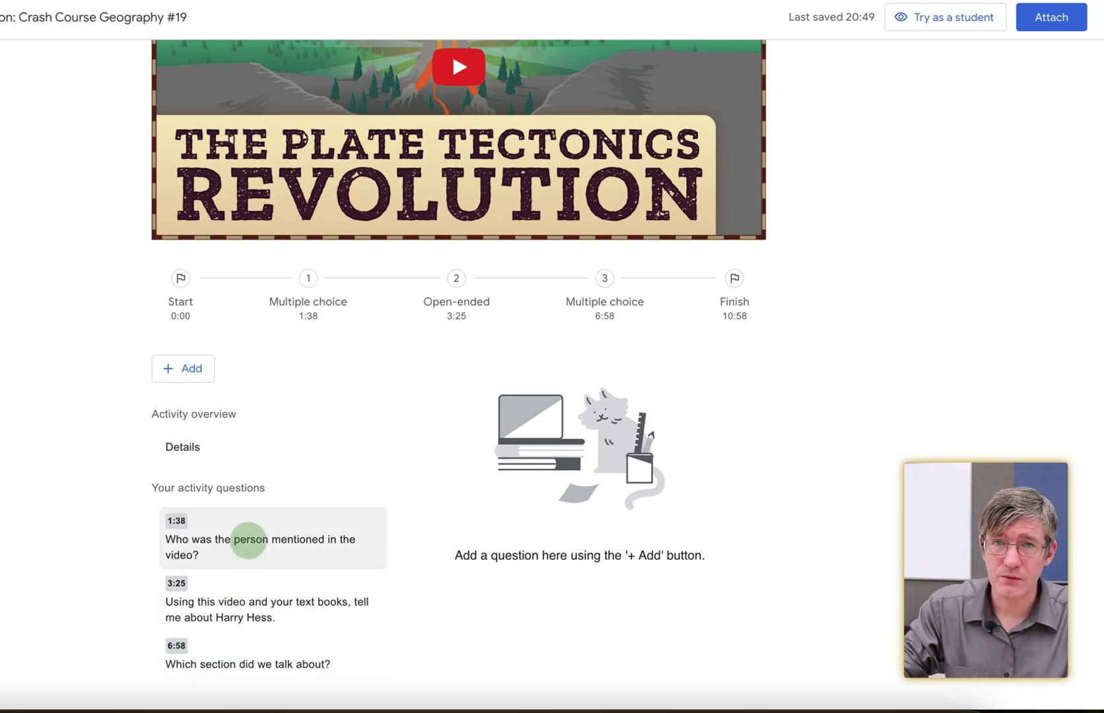
scroll(249, 540, "up", 3)
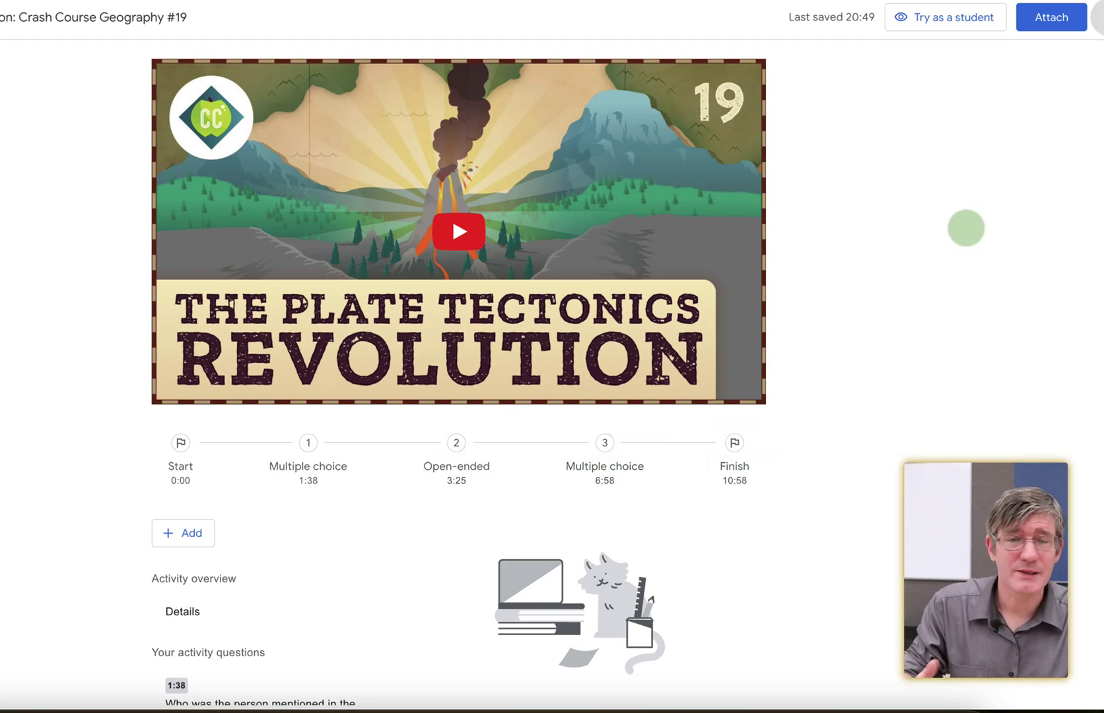
left_click(1053, 17)
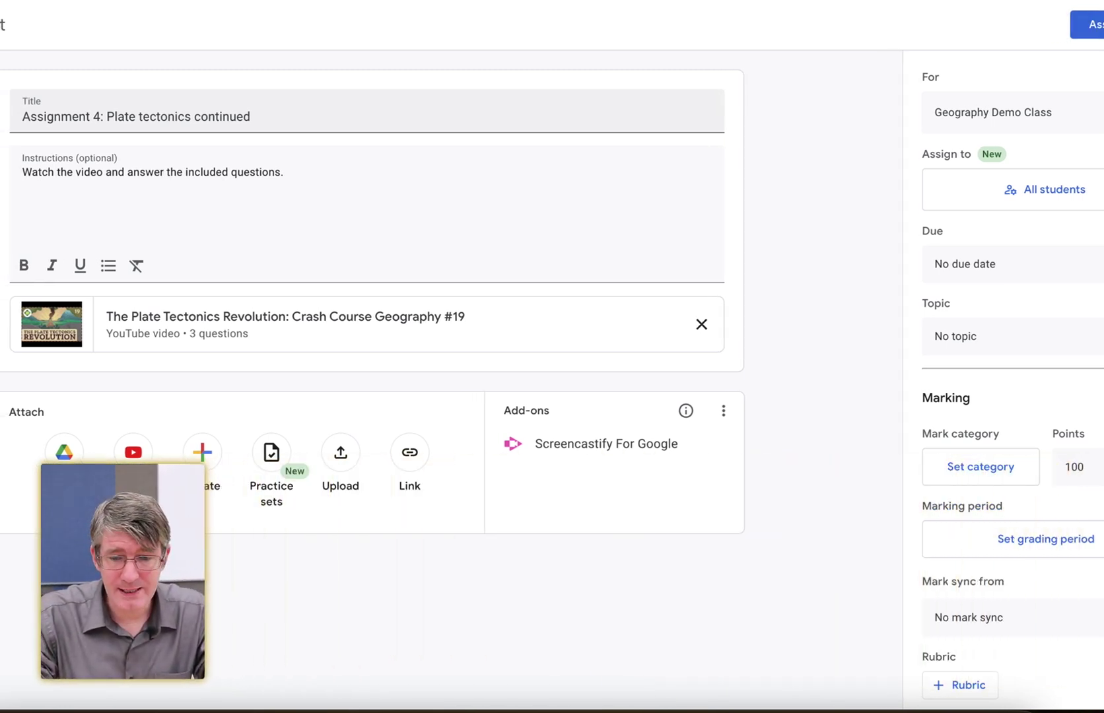
Set the assignment's topic to Topic 1: Our Planet Earth and assign it
left_click(975, 336)
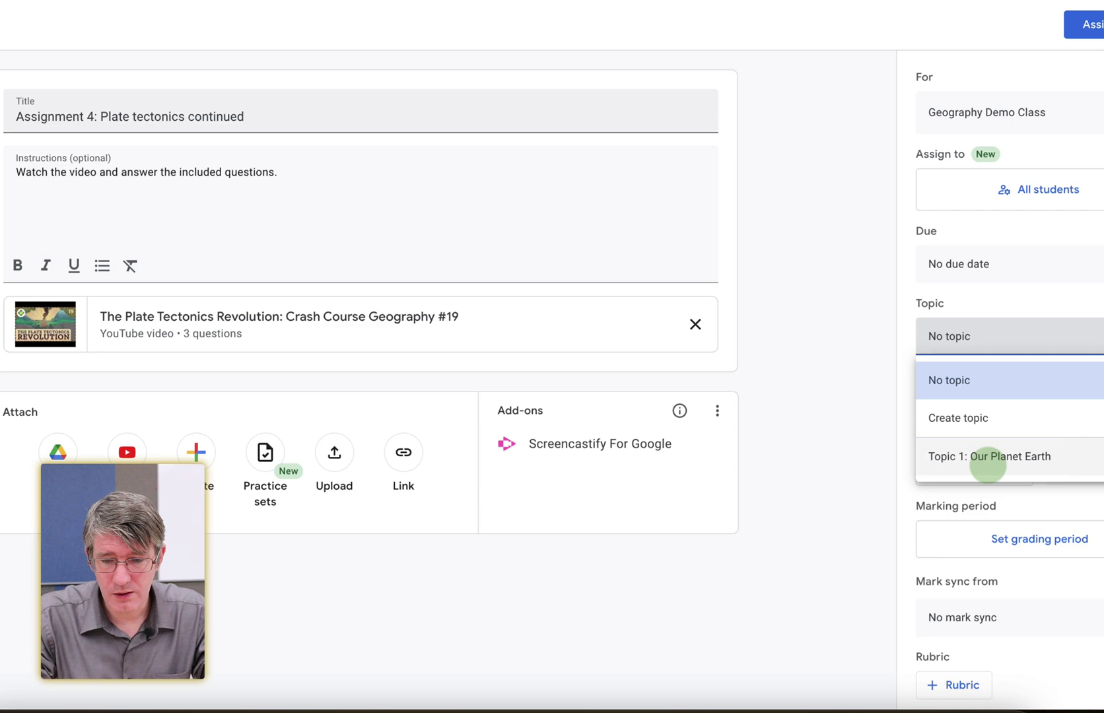
left_click(986, 457)
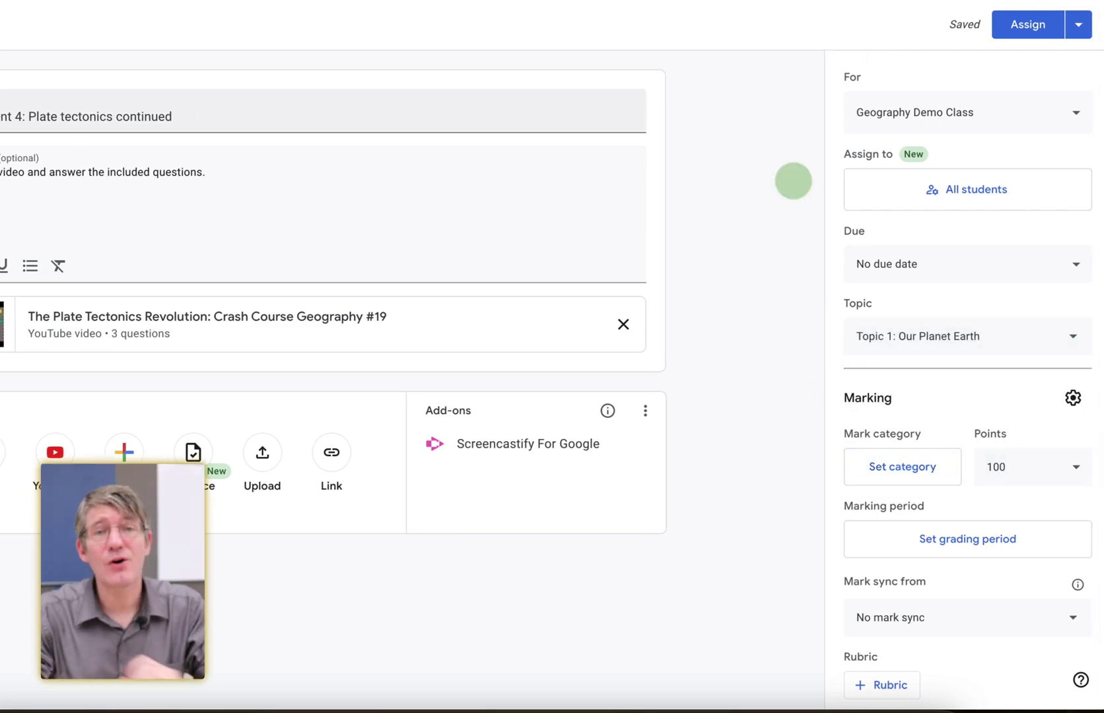
left_click(1017, 27)
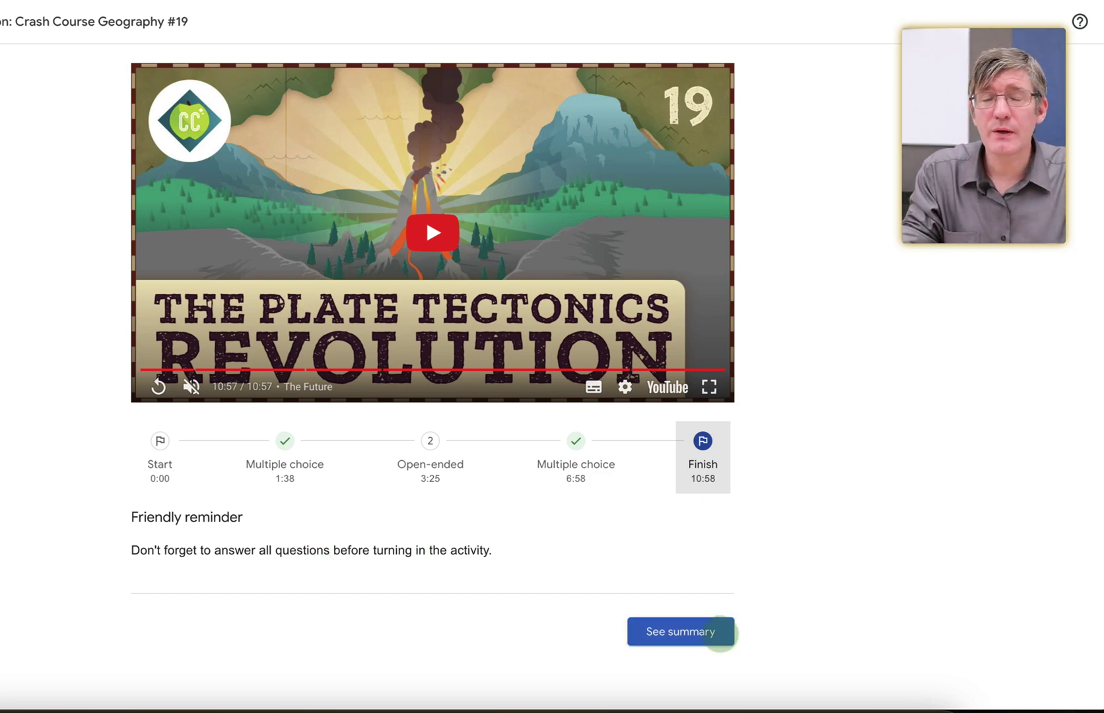
Open the activity summary from the 10:58 Finish step
left_click(853, 632)
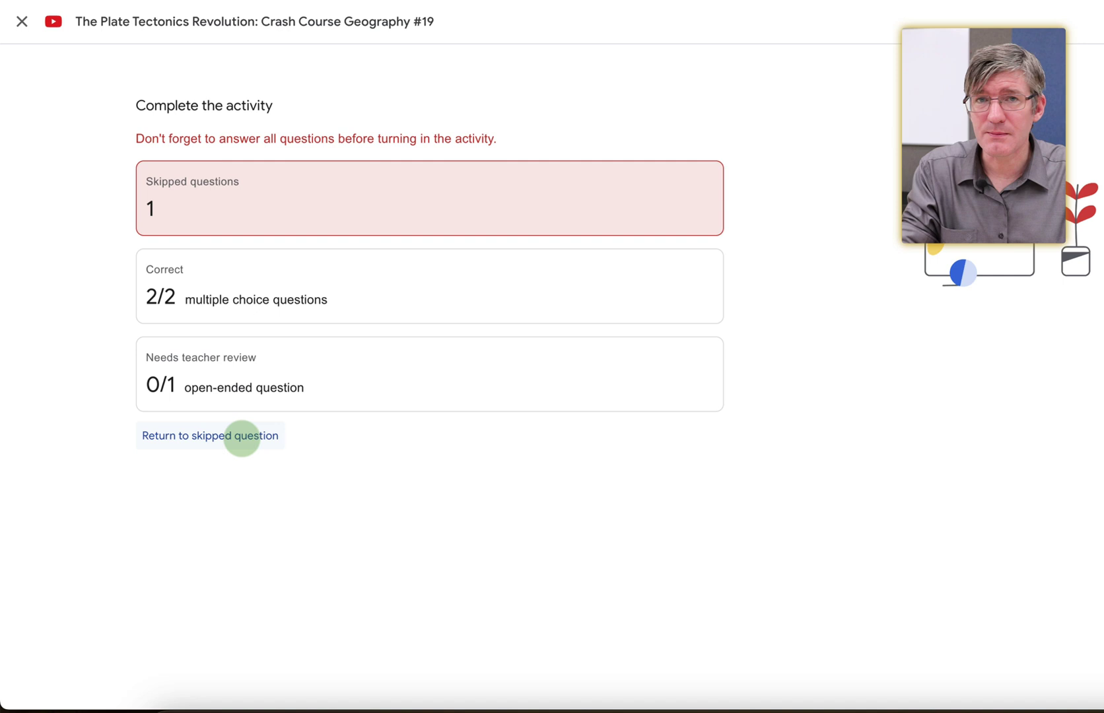
Answer the skipped Harry Hess question with 'N/A', submit it, then revisit that question
left_click(241, 436)
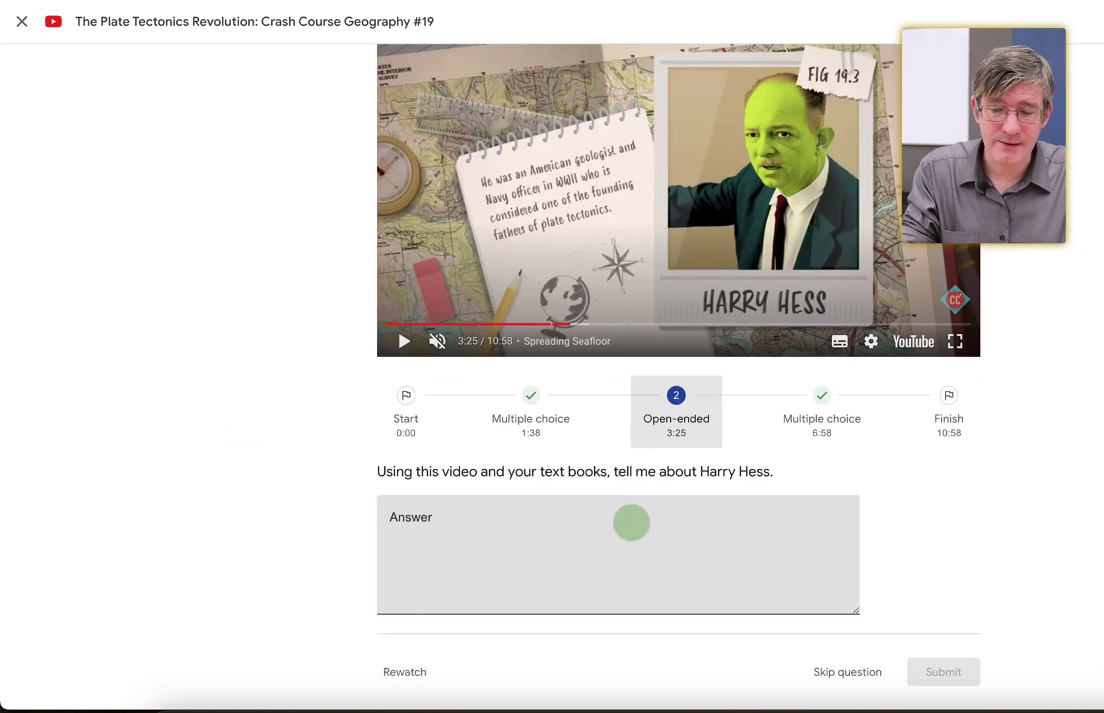
left_click(632, 523)
type("N")
key("BackSpace")
type("N")
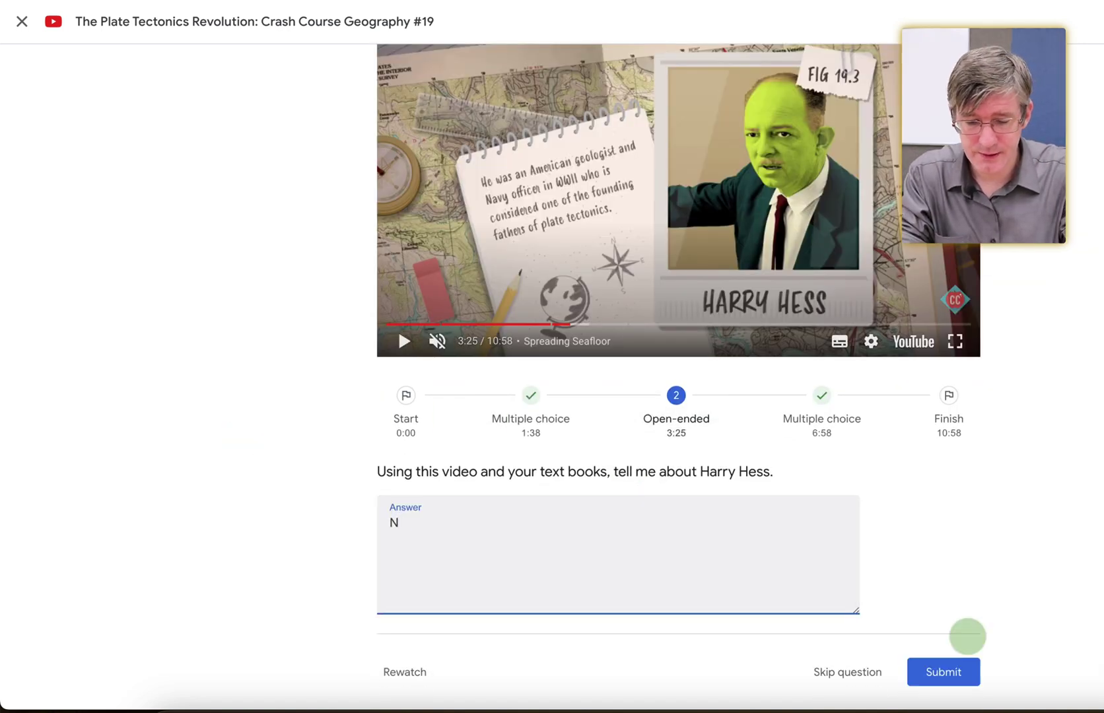
type("/A")
left_click(954, 670)
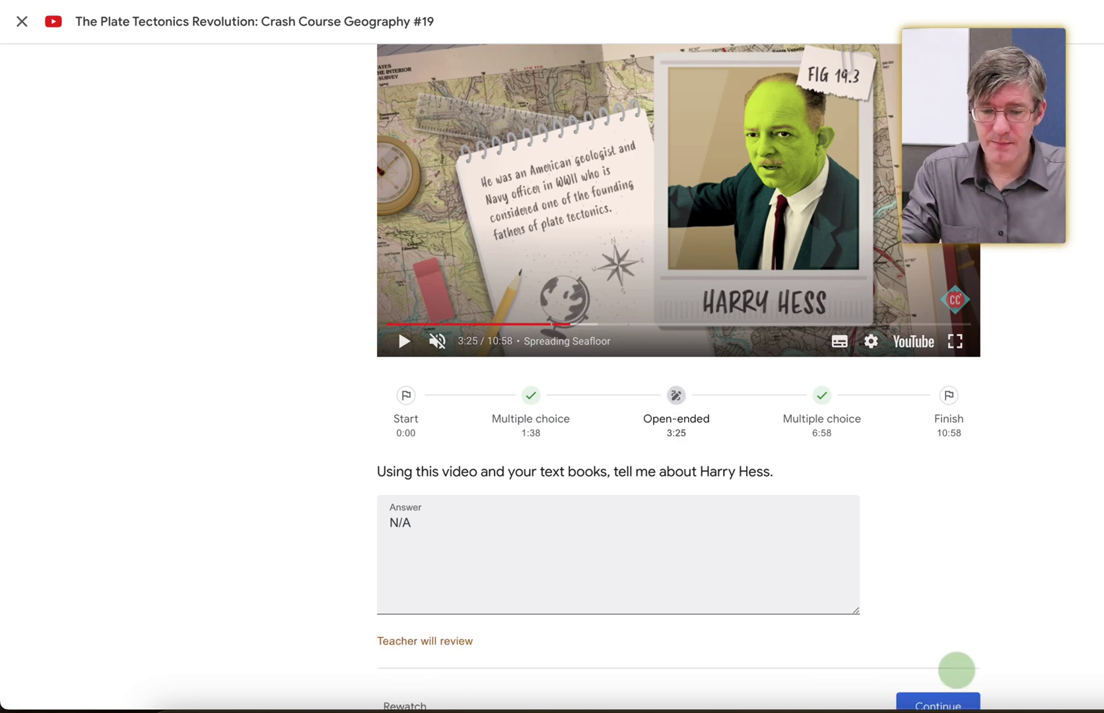
left_click(954, 696)
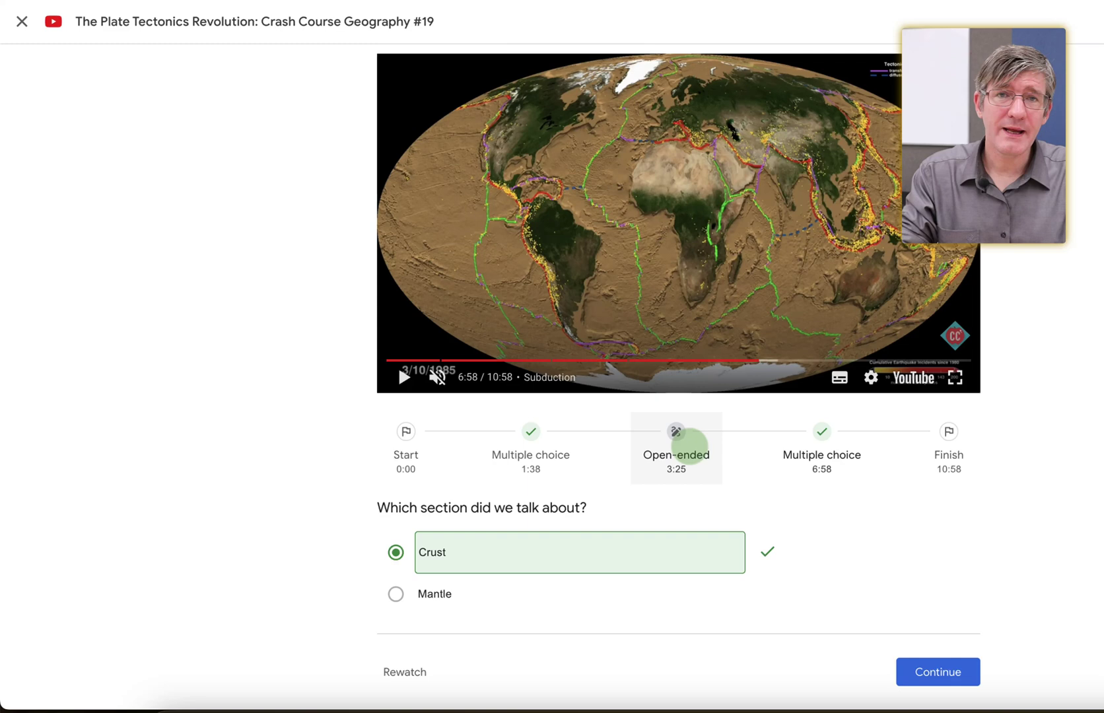
left_click(689, 446)
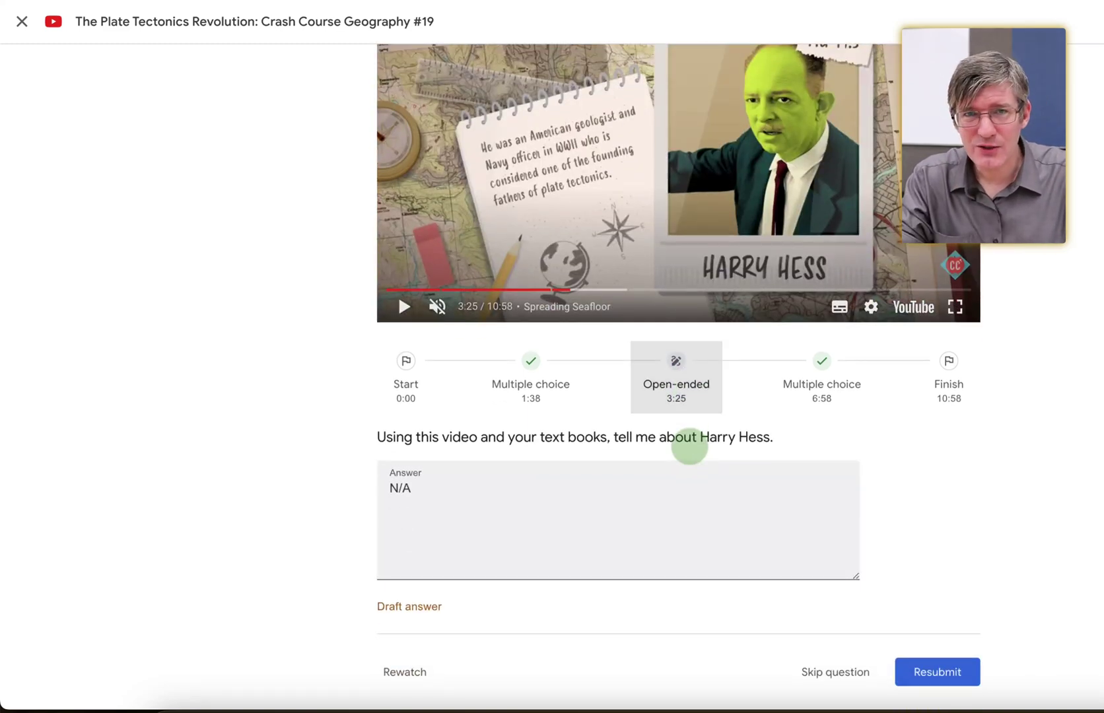